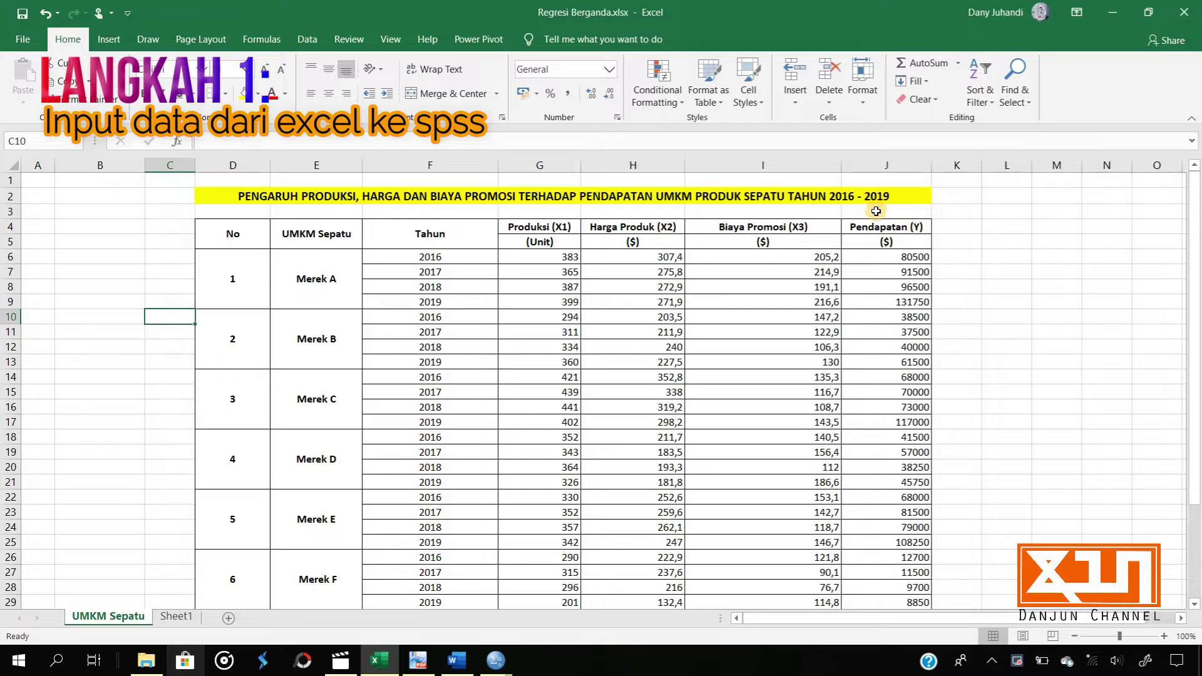
Switch to the SPSS Data Editor and name the first variable PRODUCT in the Variable View
left_click(499, 669)
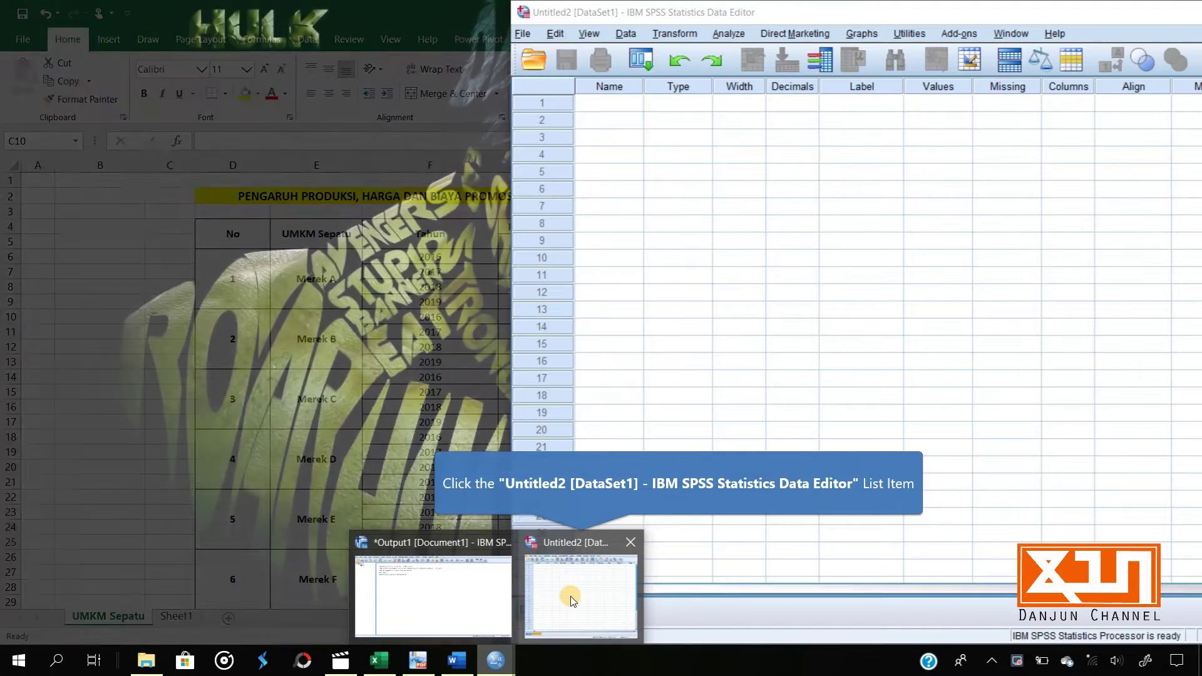
left_click(570, 596)
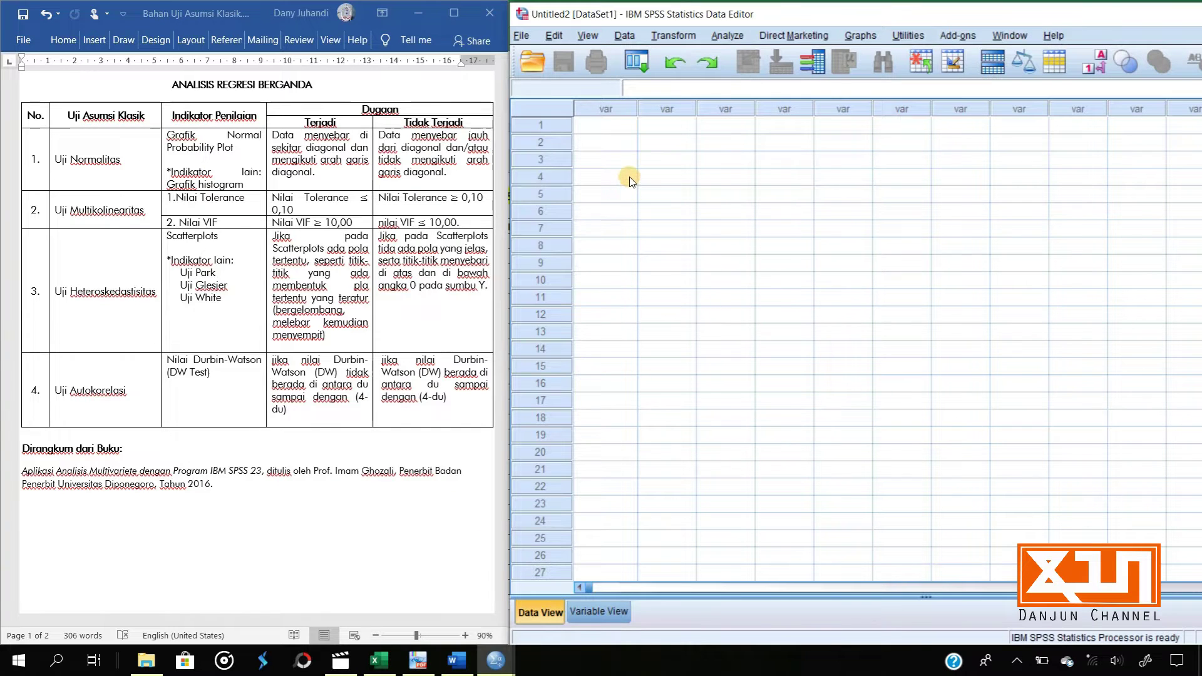
left_click(603, 612)
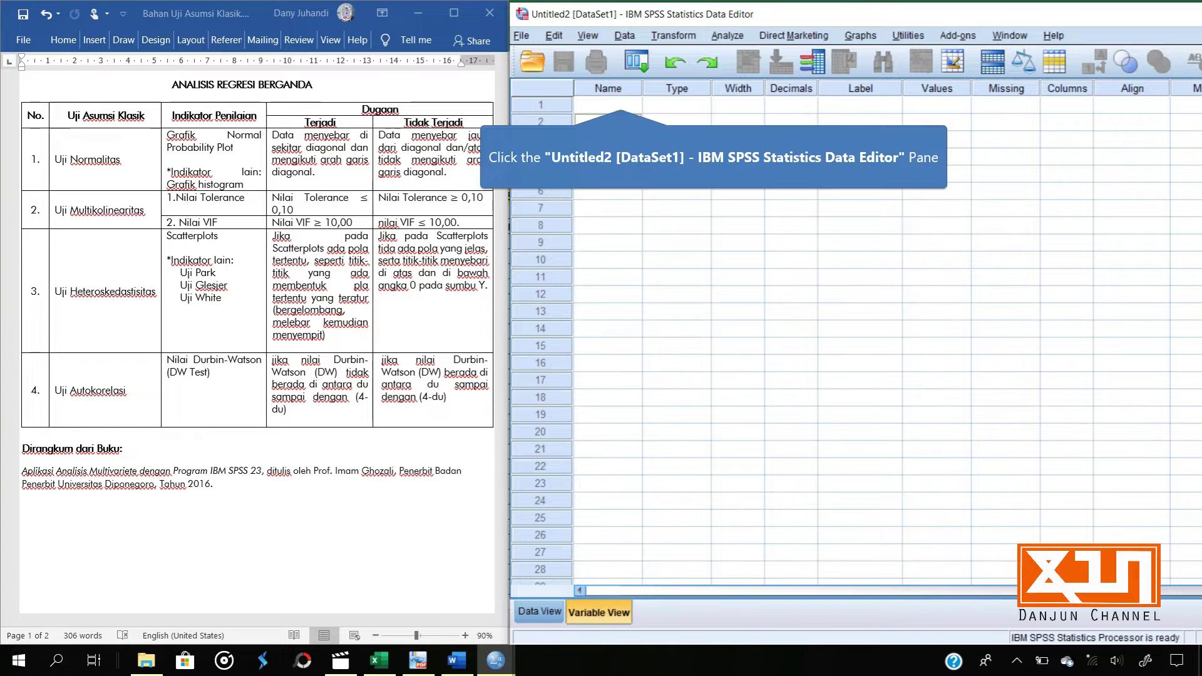
left_click(621, 104)
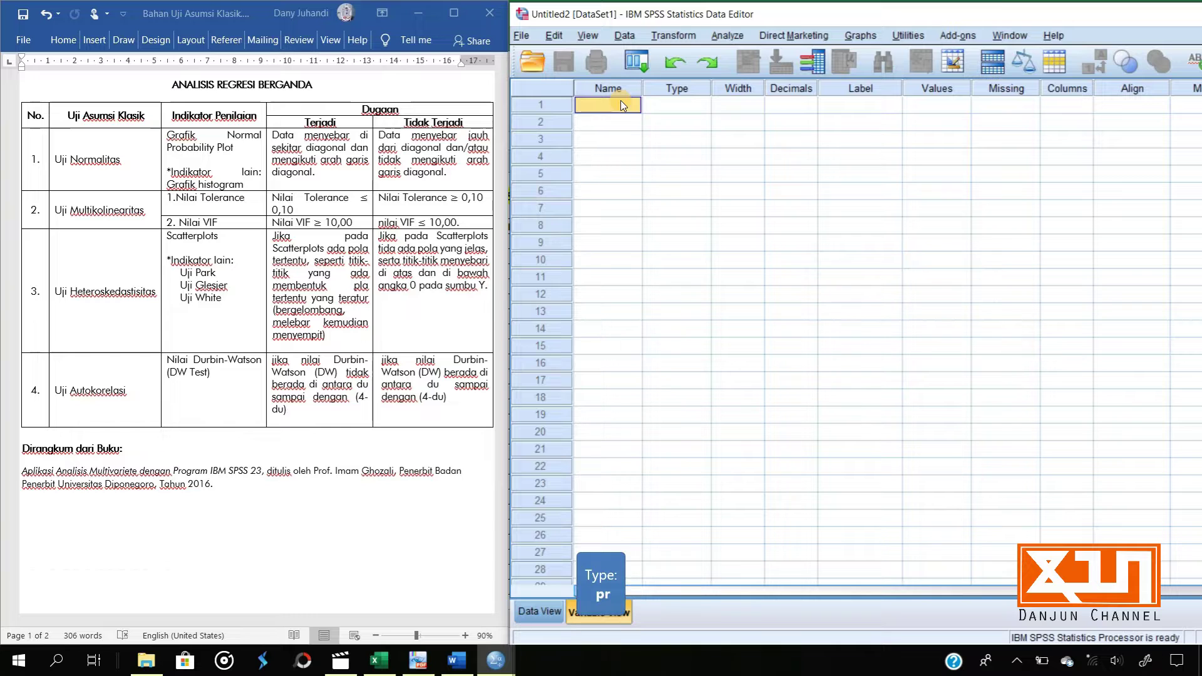
type("pr")
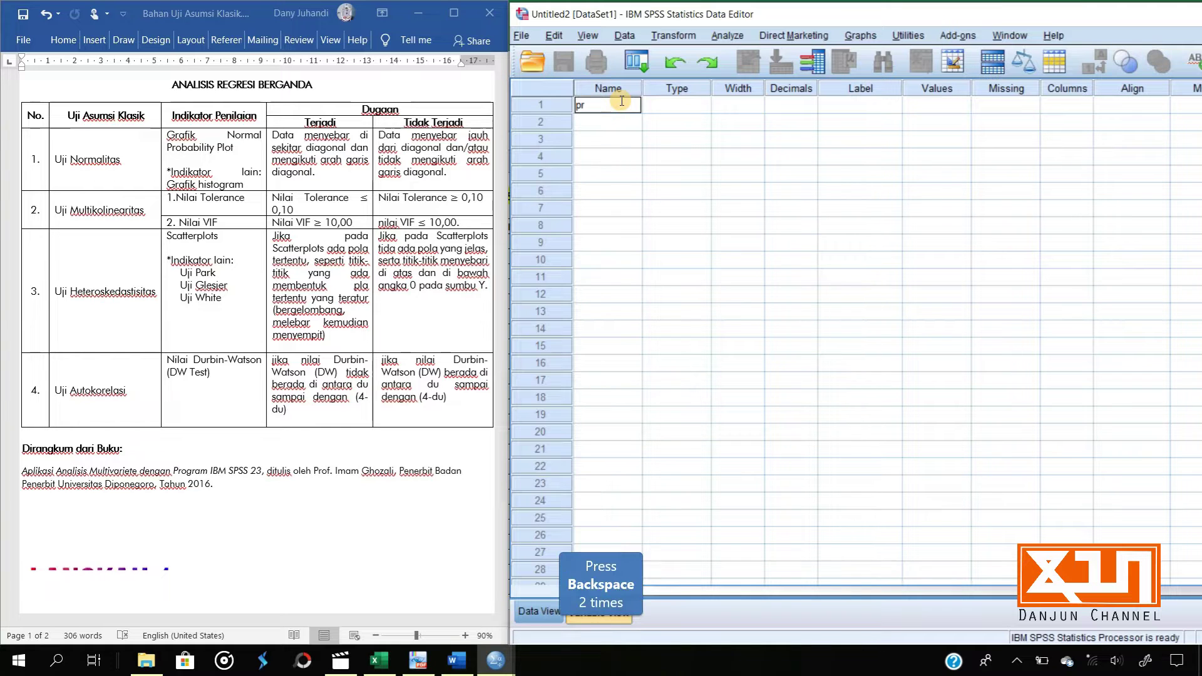
key("BackSpace")
key("BackSpace")
type("PRODUCT")
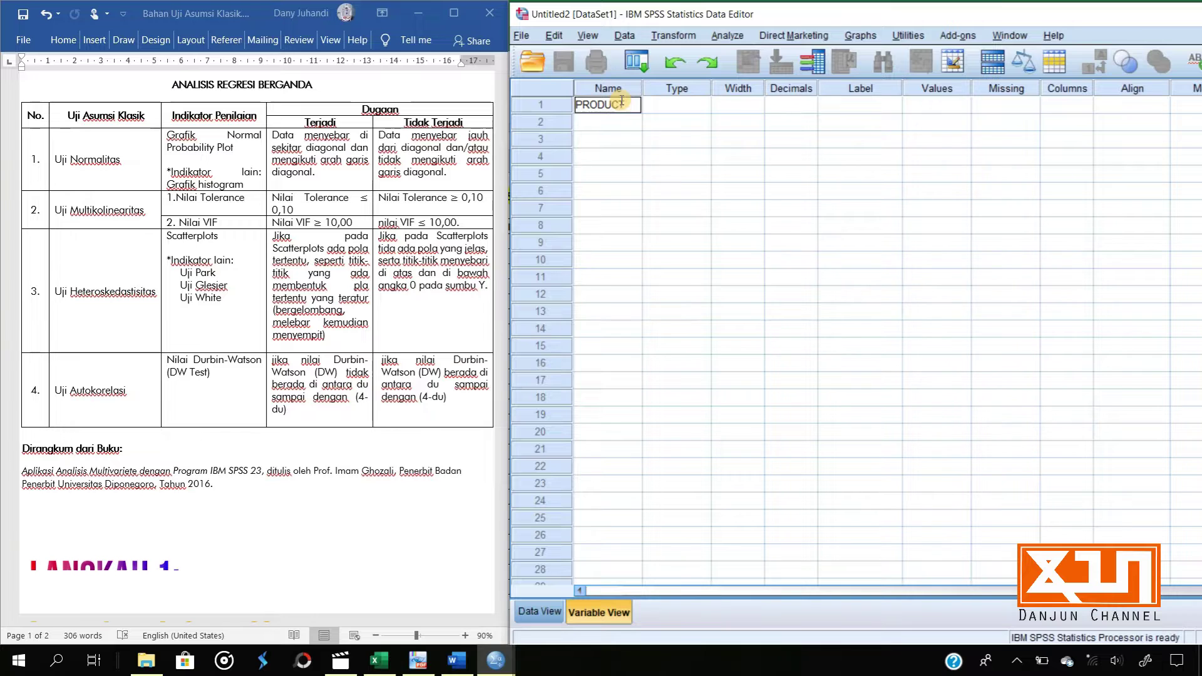
Define two more variables below PRODUCT, named PRICE and COST
left_click(618, 122)
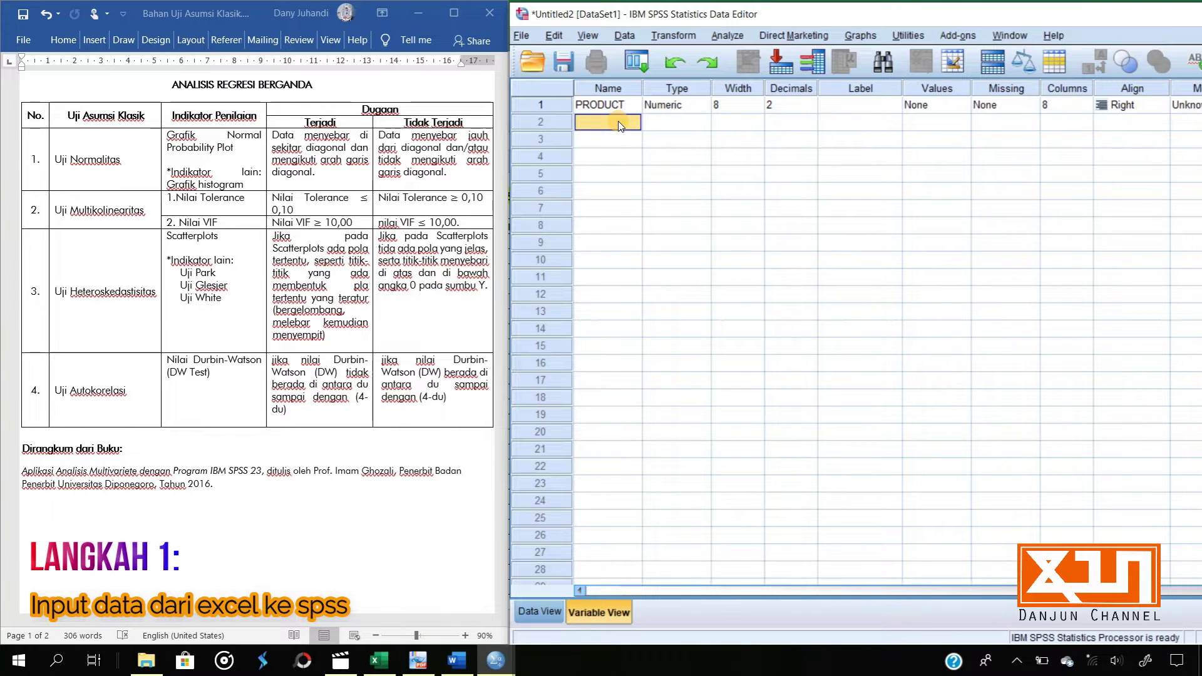
type("PRICE")
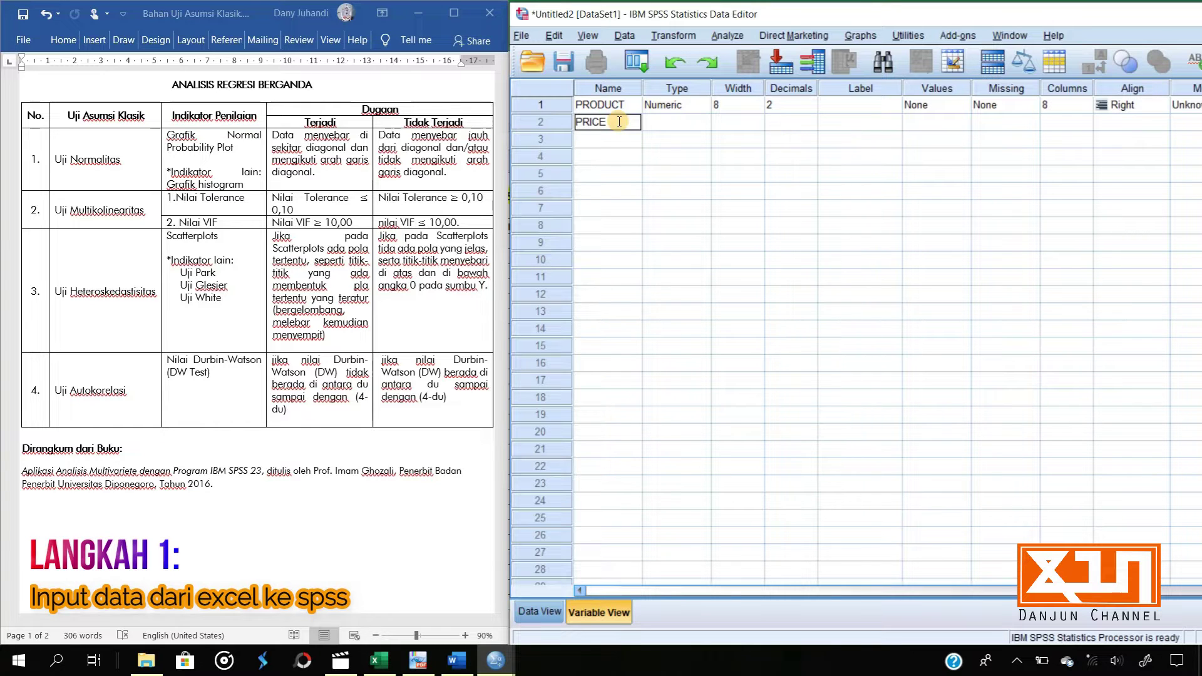
key("Return")
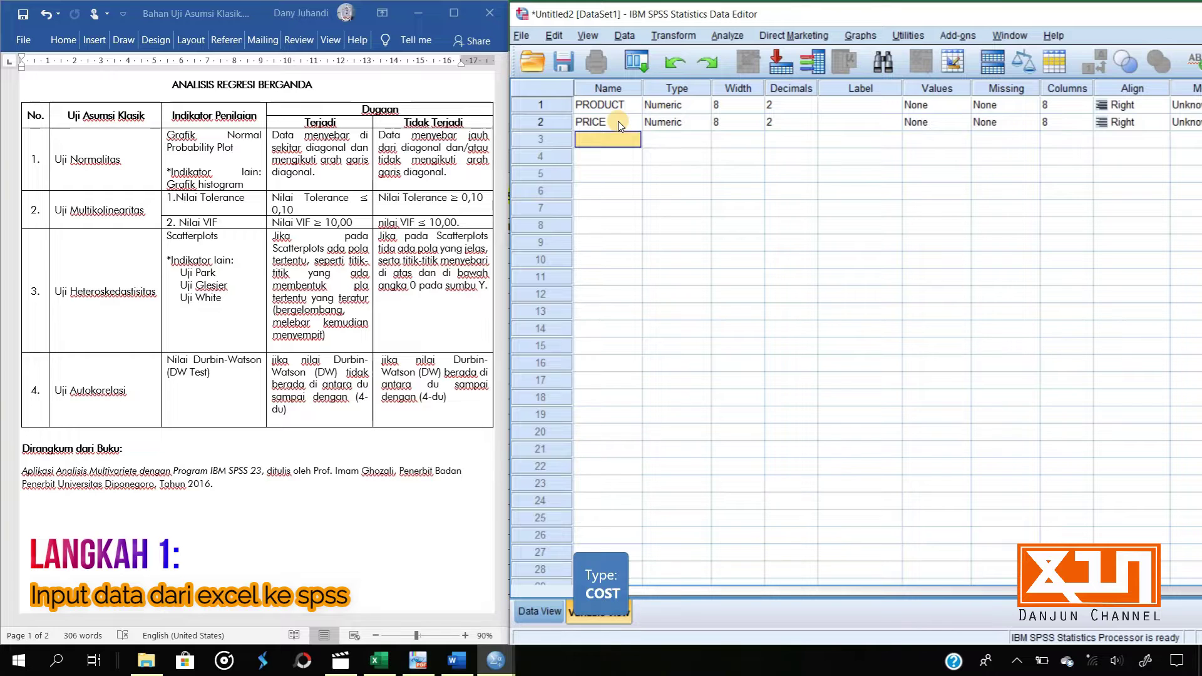
type("COST")
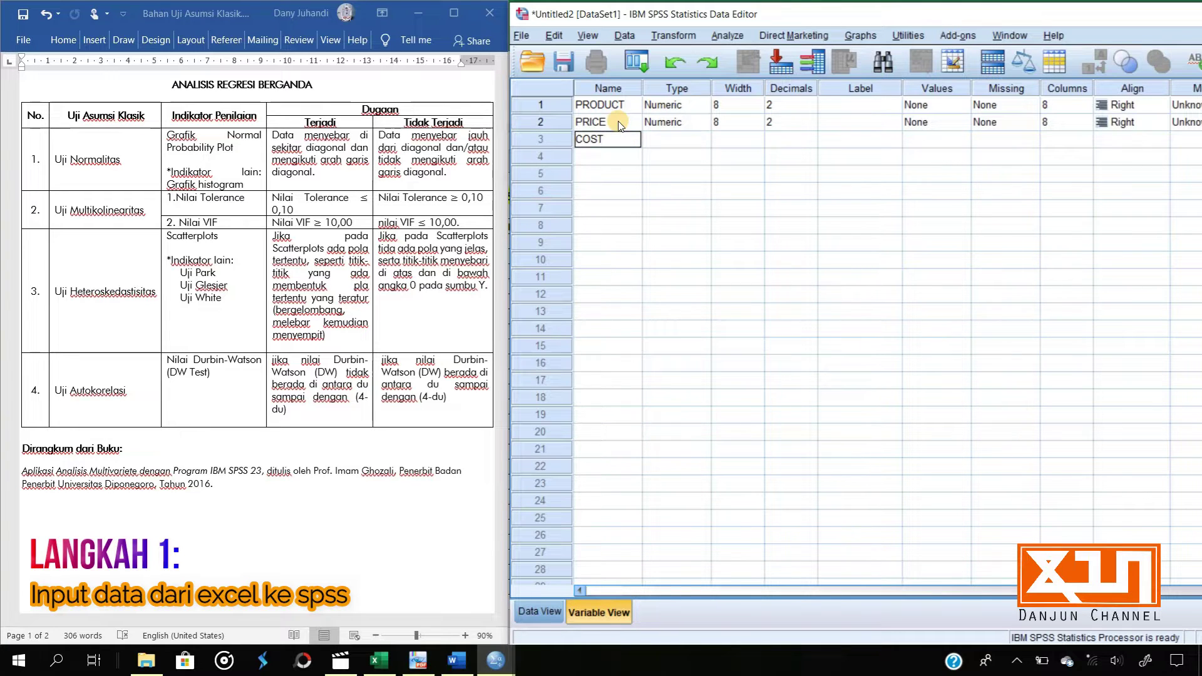
left_click(667, 136)
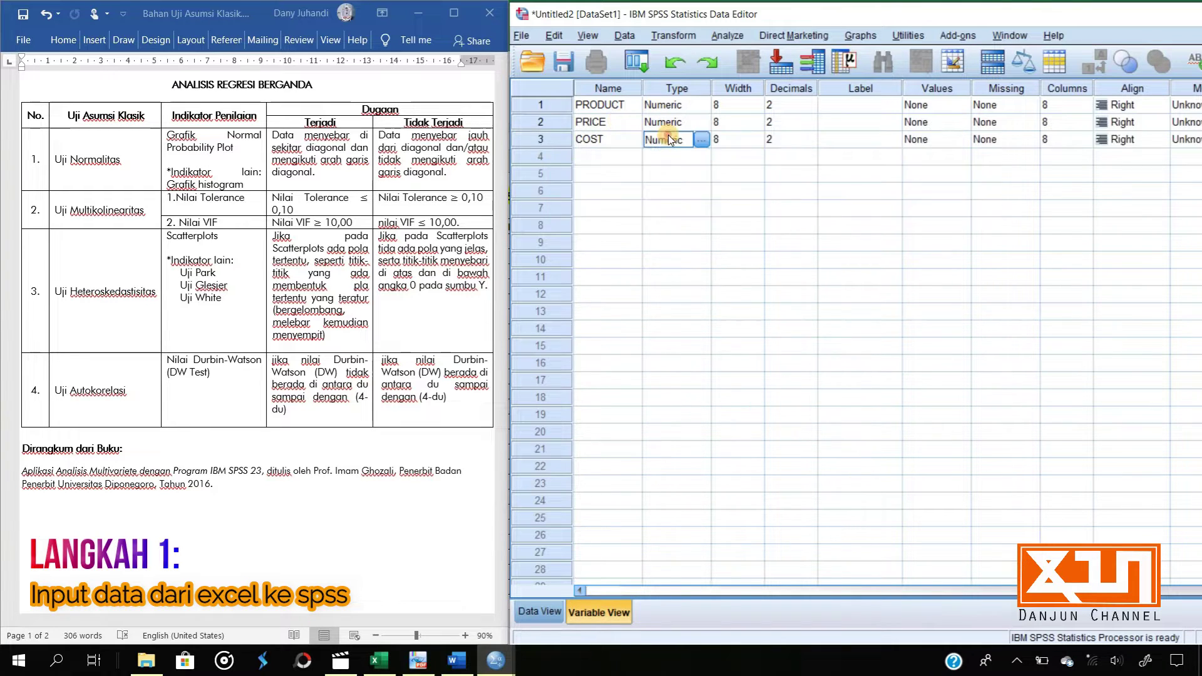
Set the number of decimals of the PRODUCT variable to 0
left_click(806, 111)
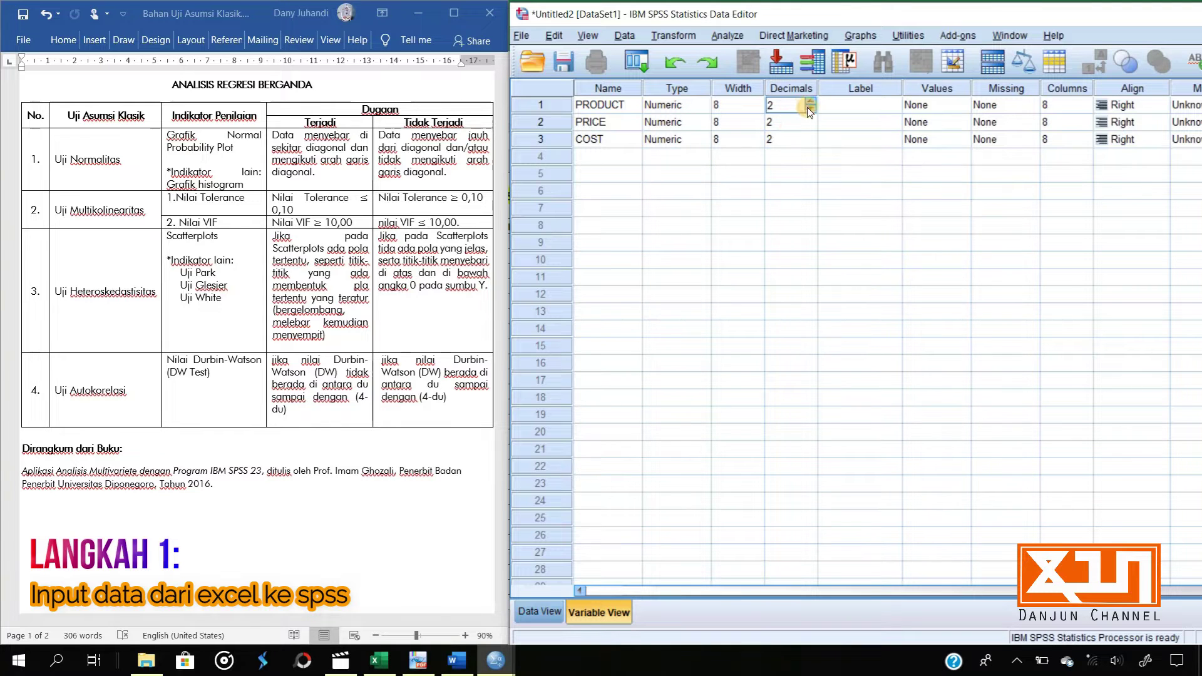
double_click(814, 107)
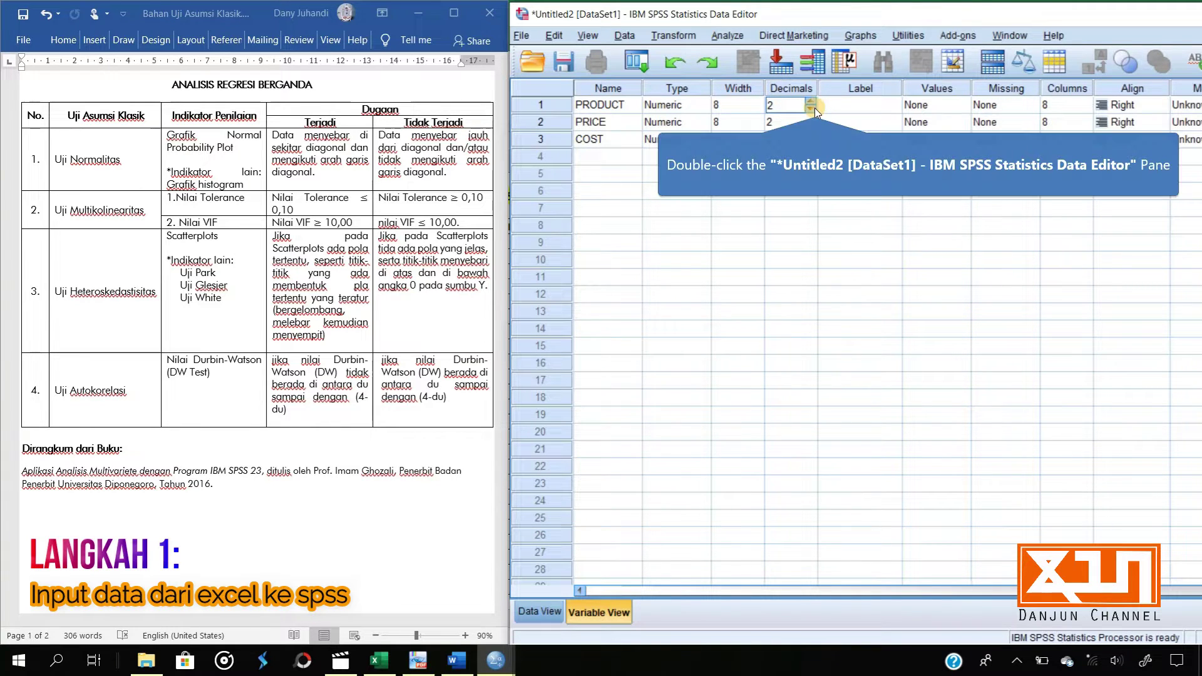
double_click(814, 108)
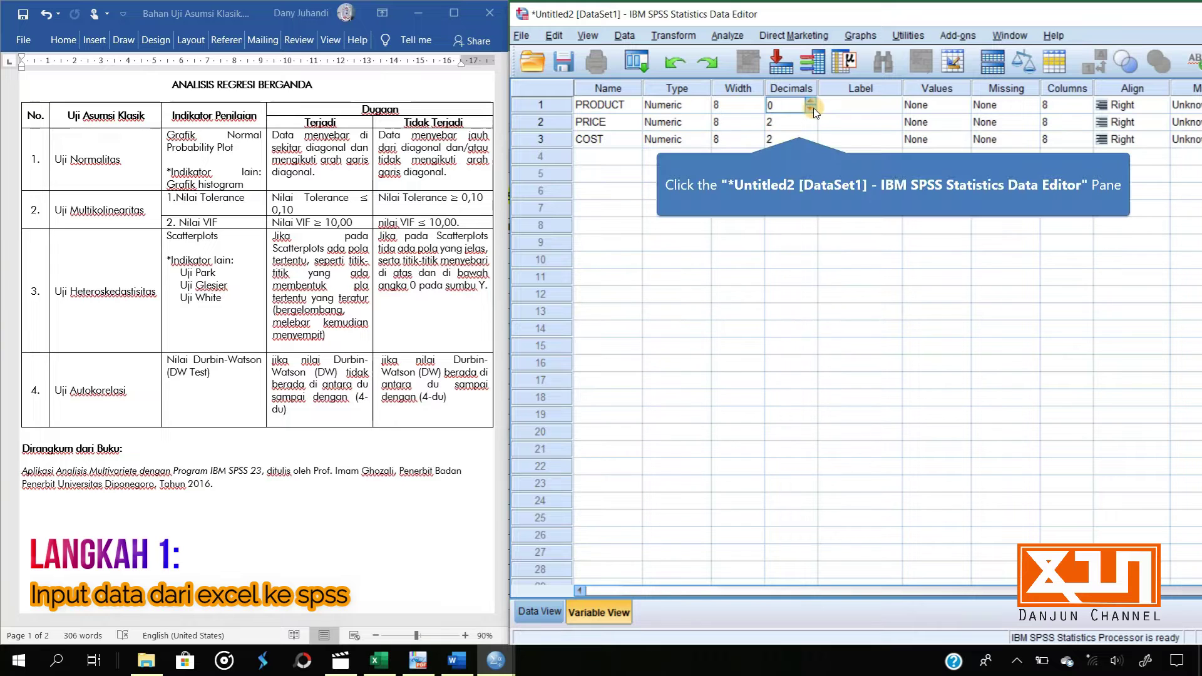
left_click(799, 125)
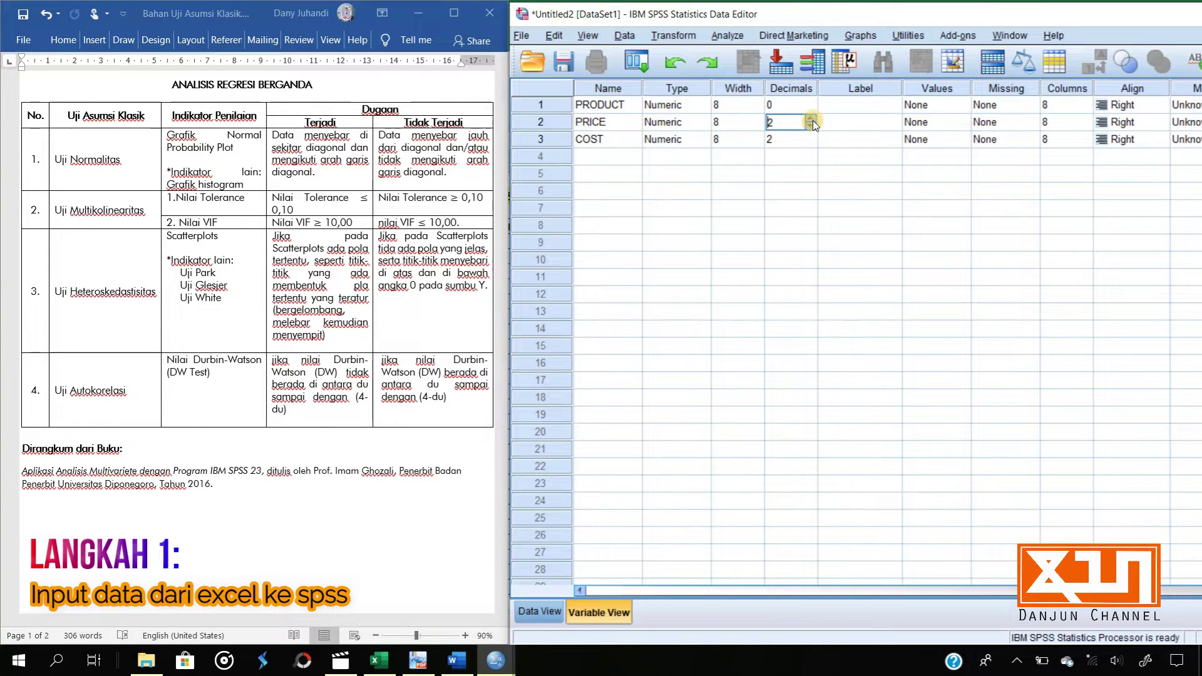
left_click(803, 140)
Set the measurement level of PRODUCT, PRICE and COST to Scale
left_click_drag(1103, 29, 1005, 26)
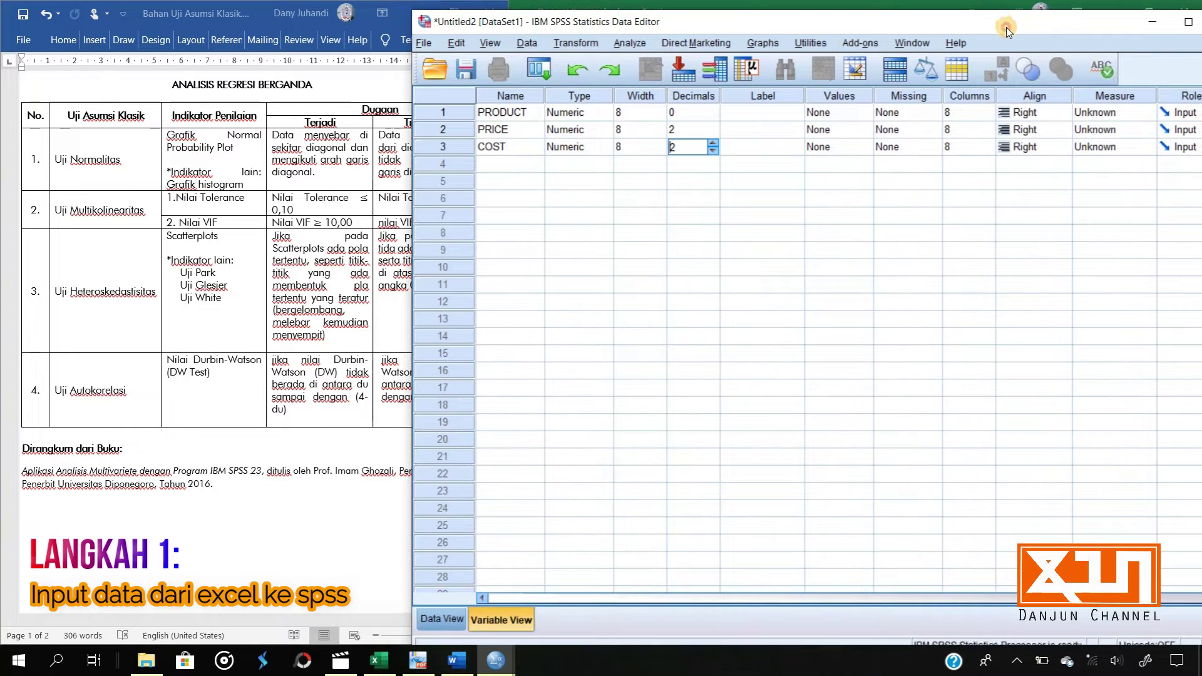
left_click(1115, 113)
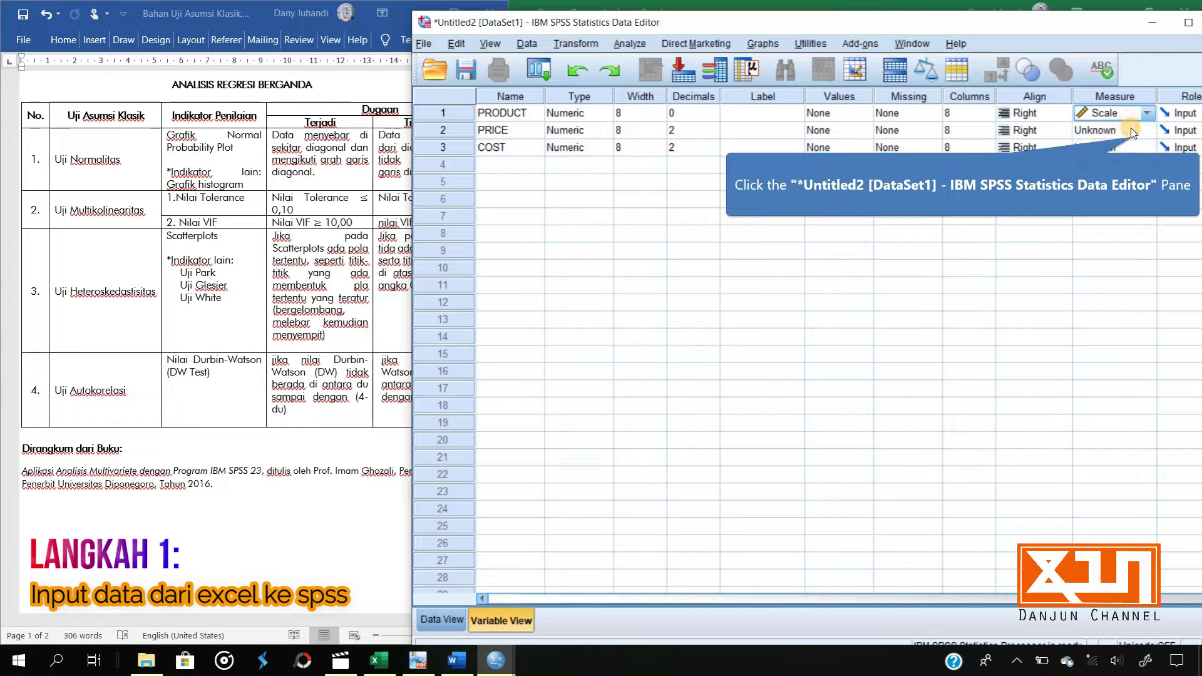
double_click(1130, 129)
double_click(1128, 146)
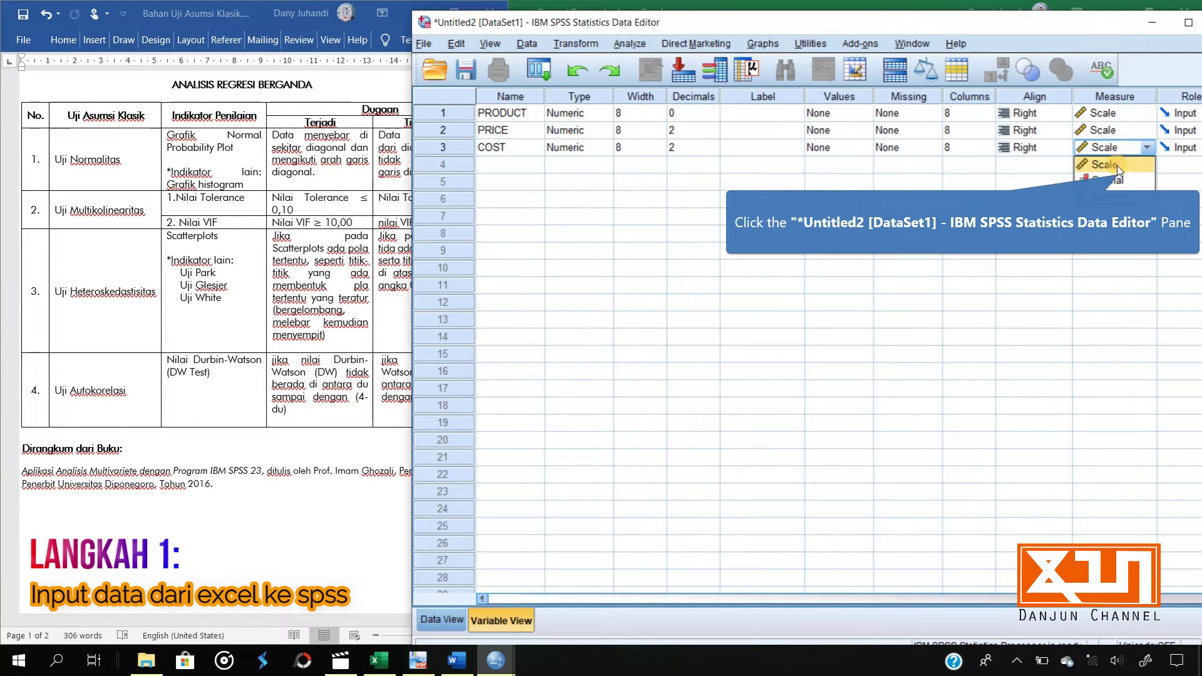
left_click(1117, 165)
Add a fourth variable named INCOME below COST
left_click_drag(953, 27, 1050, 17)
left_click(601, 158)
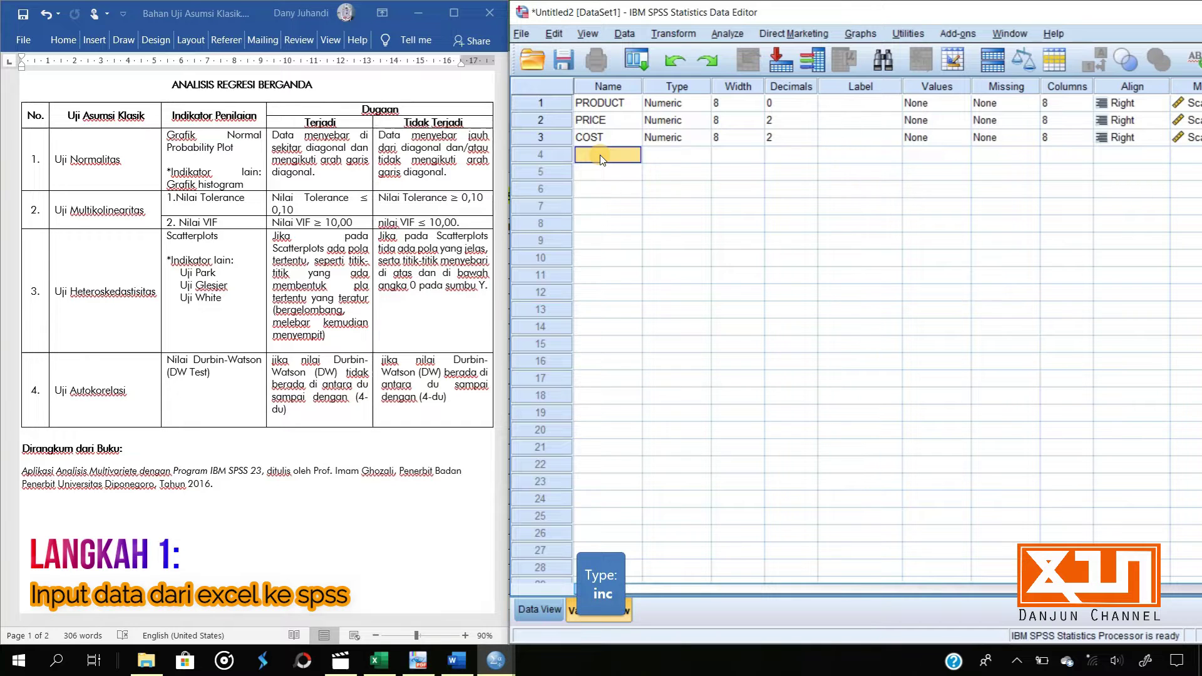
type("in")
key("BackSpace")
type("I")
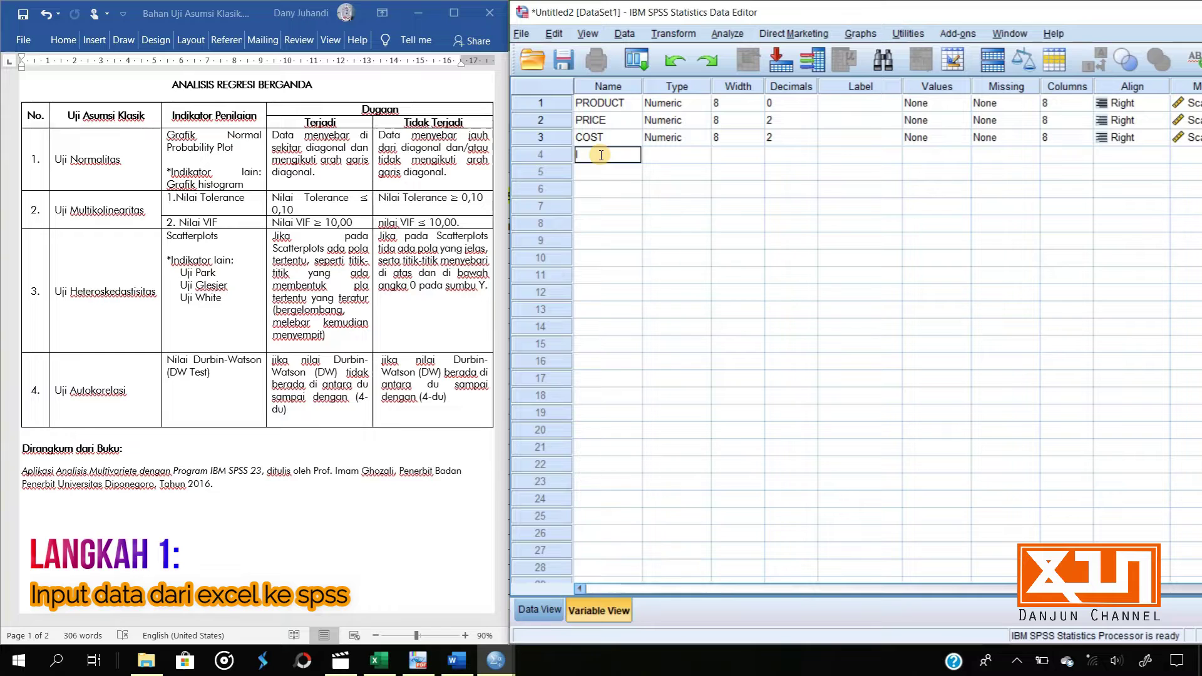
type("NCOME")
key("Right")
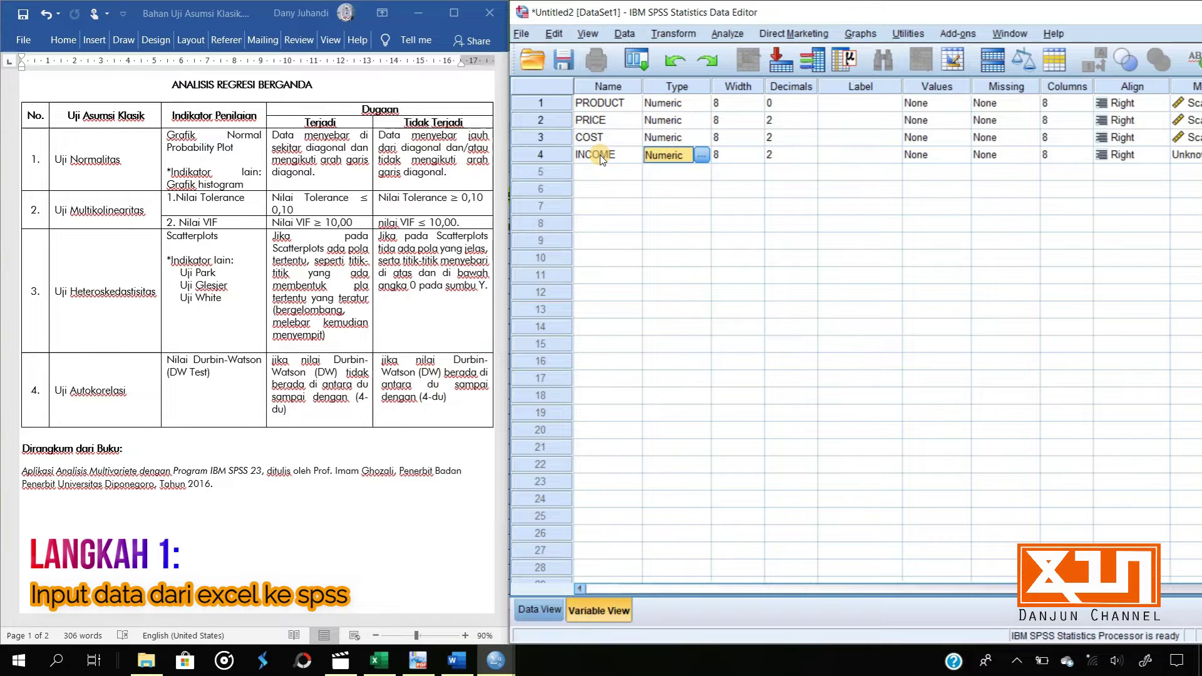
Set the INCOME variable to 0 decimals and Scale measurement level
left_click(775, 156)
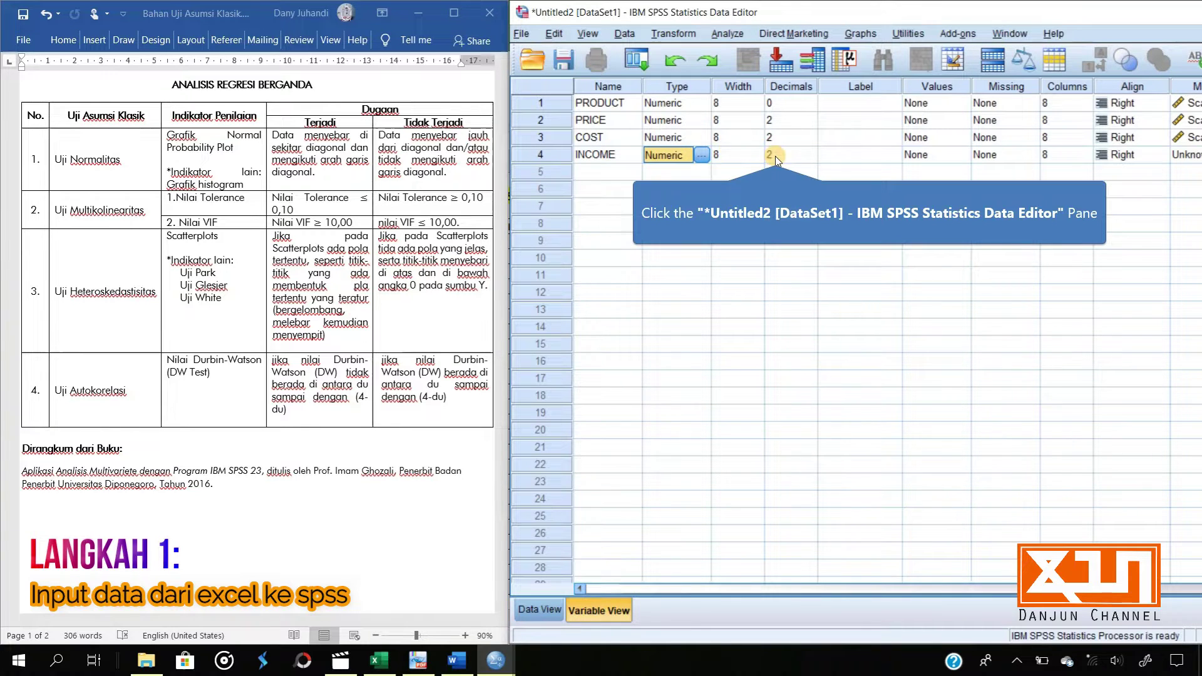
double_click(811, 160)
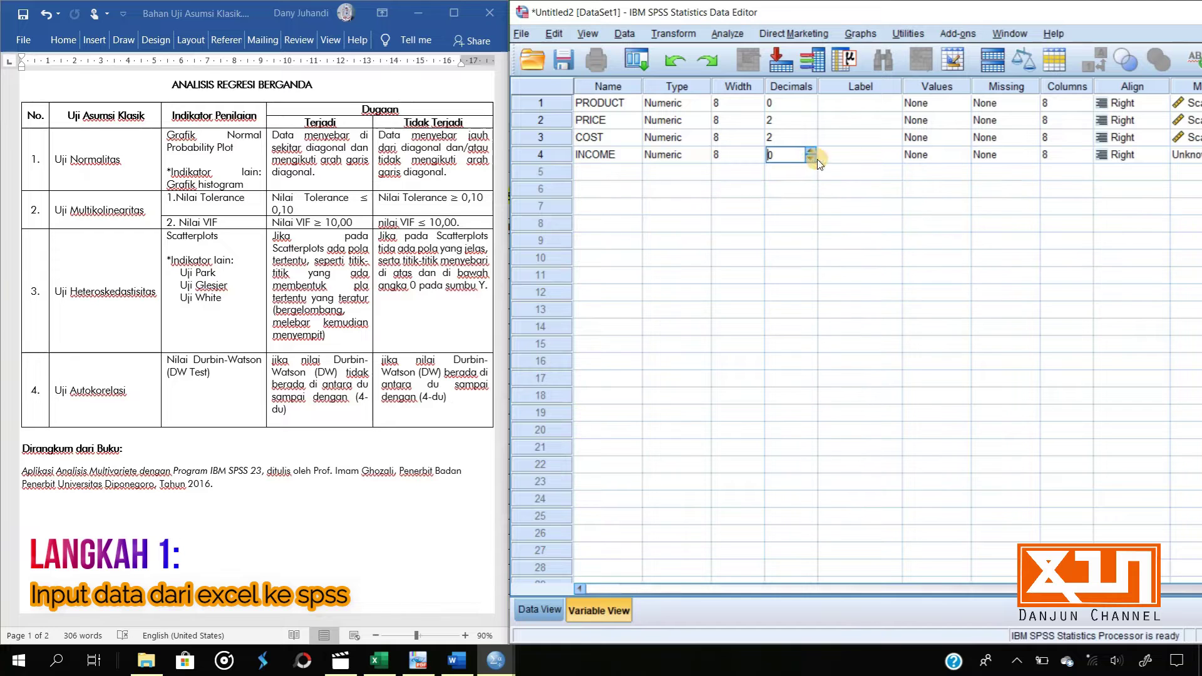
left_click(1188, 156)
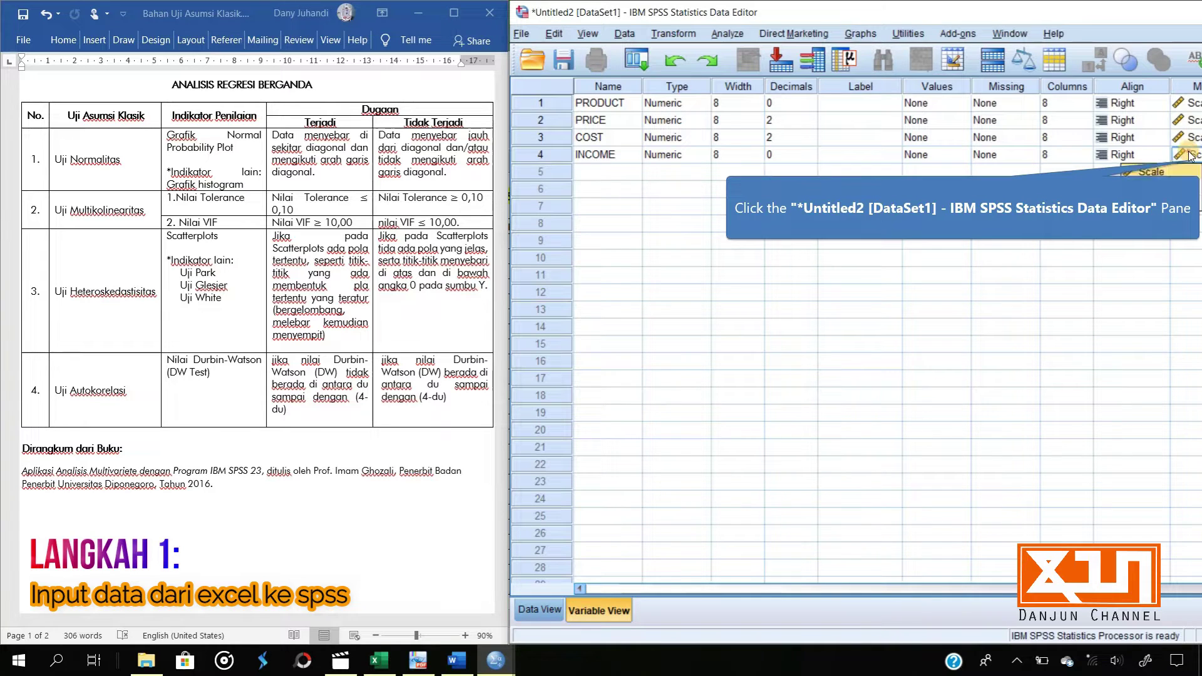
left_click(1163, 175)
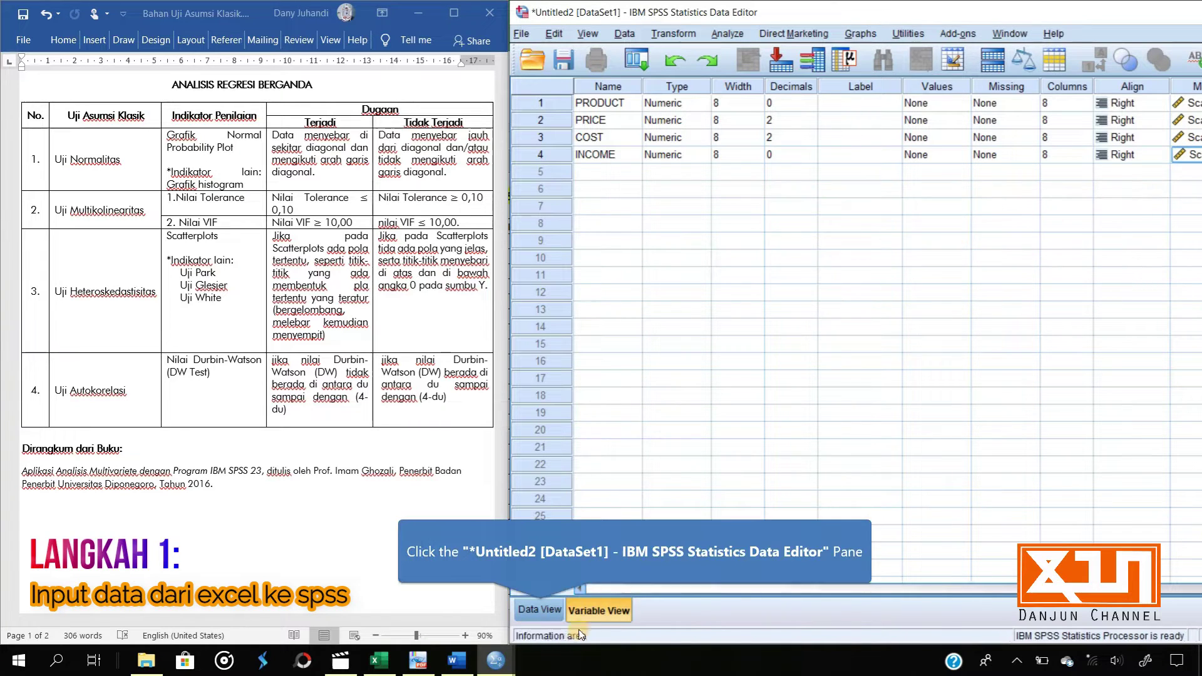
Show the SPSS Data View, then switch to Excel and copy the Produksi, Harga Produk, Biaya Promosi and Pendapatan values in G6:J37
left_click(540, 609)
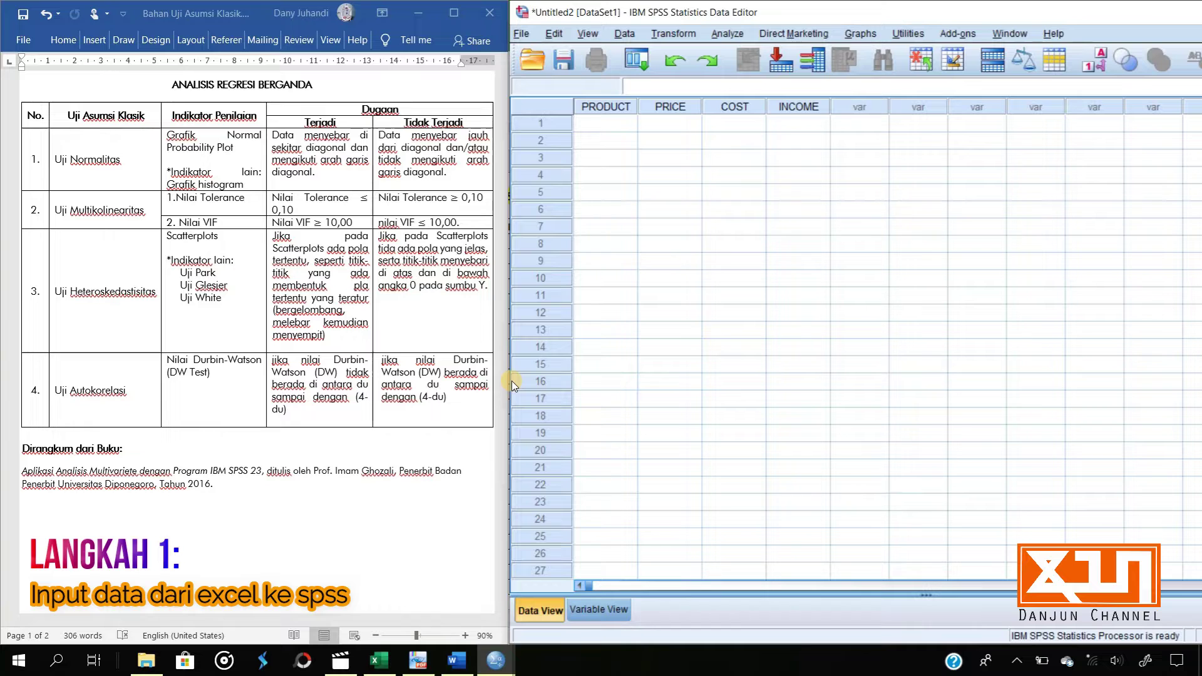
left_click(381, 661)
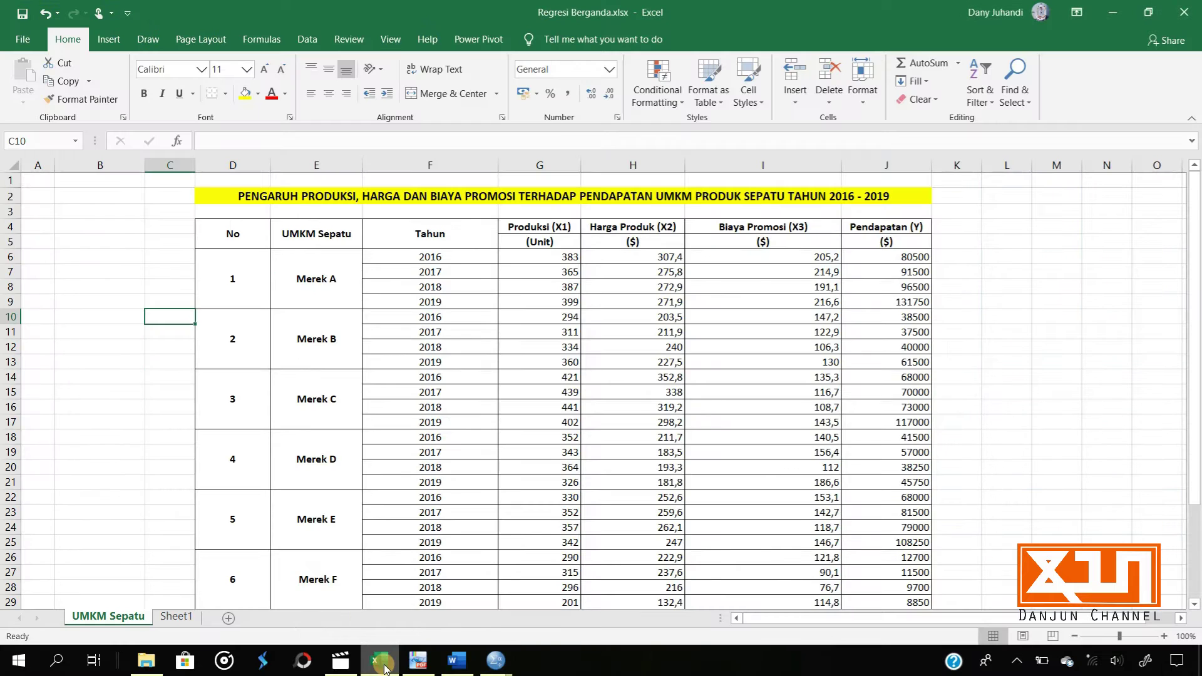
scroll(491, 280, "down", 2)
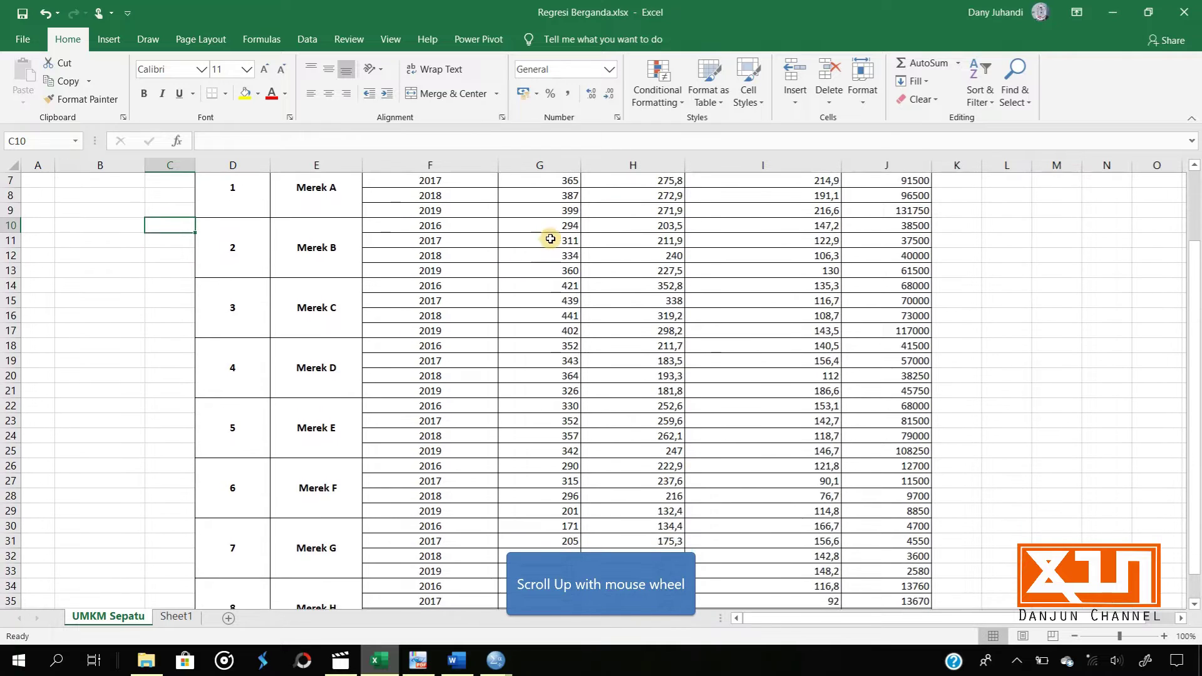
scroll(553, 232, "up", 1)
left_click_drag(560, 211, 903, 584)
right_click(680, 301)
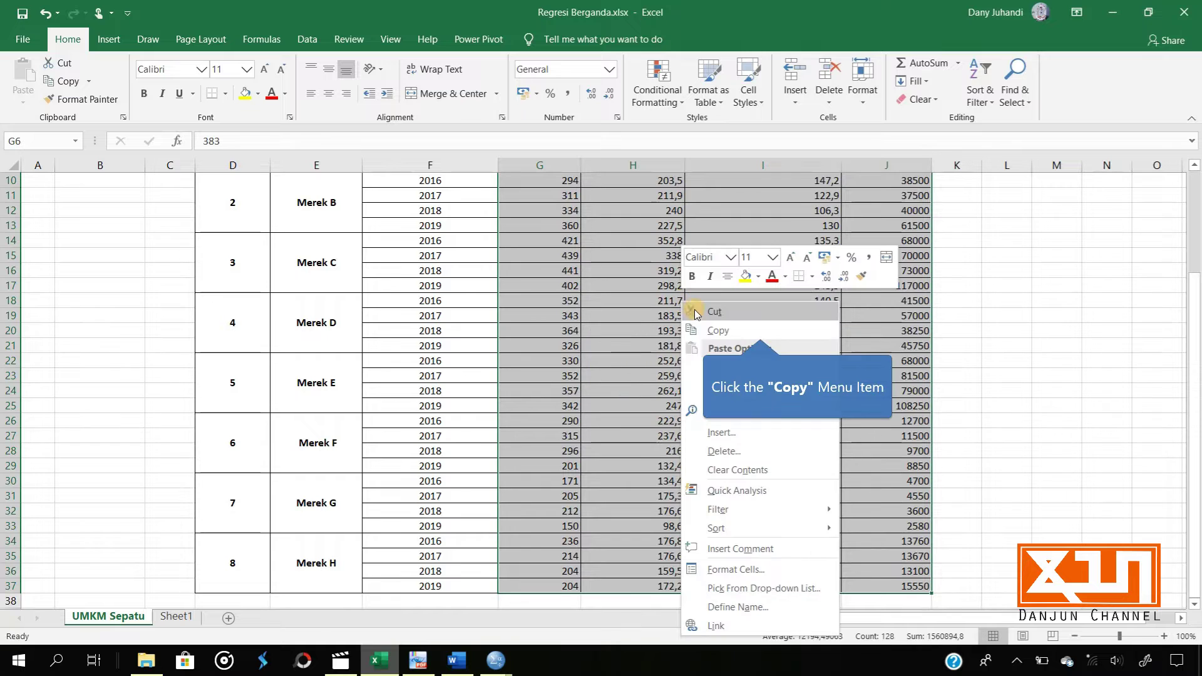
left_click(725, 334)
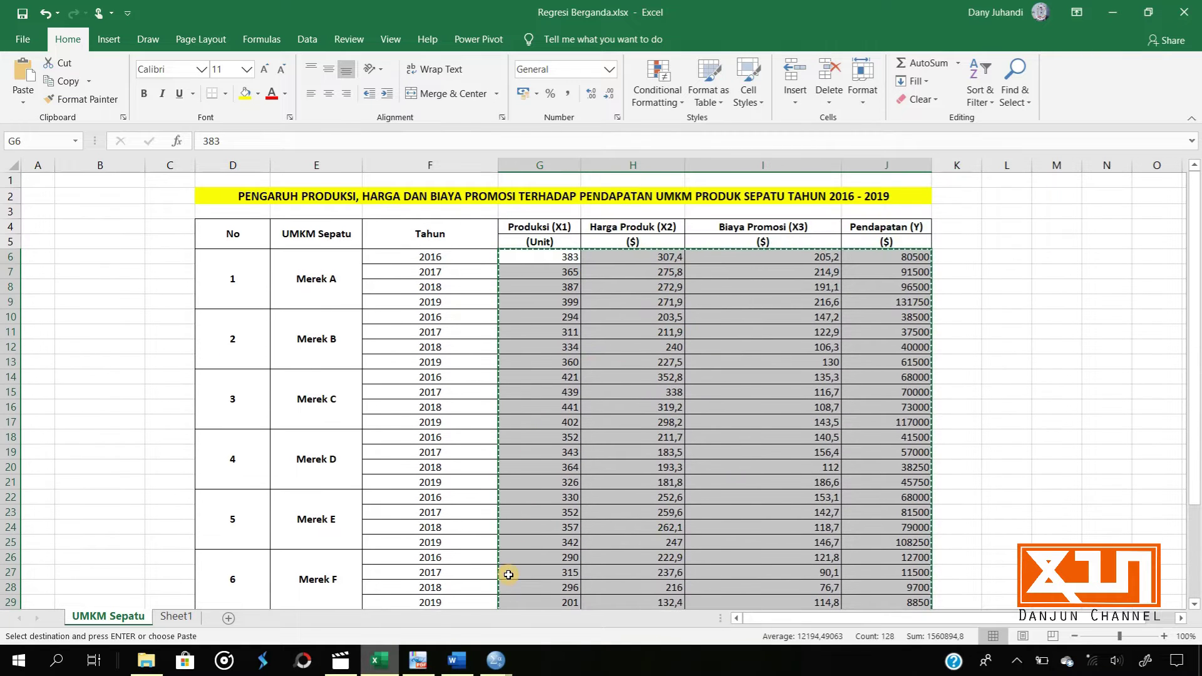
Switch back to the SPSS Data Editor and paste the copied values starting at row 1 of the PRODUCT column
left_click(496, 661)
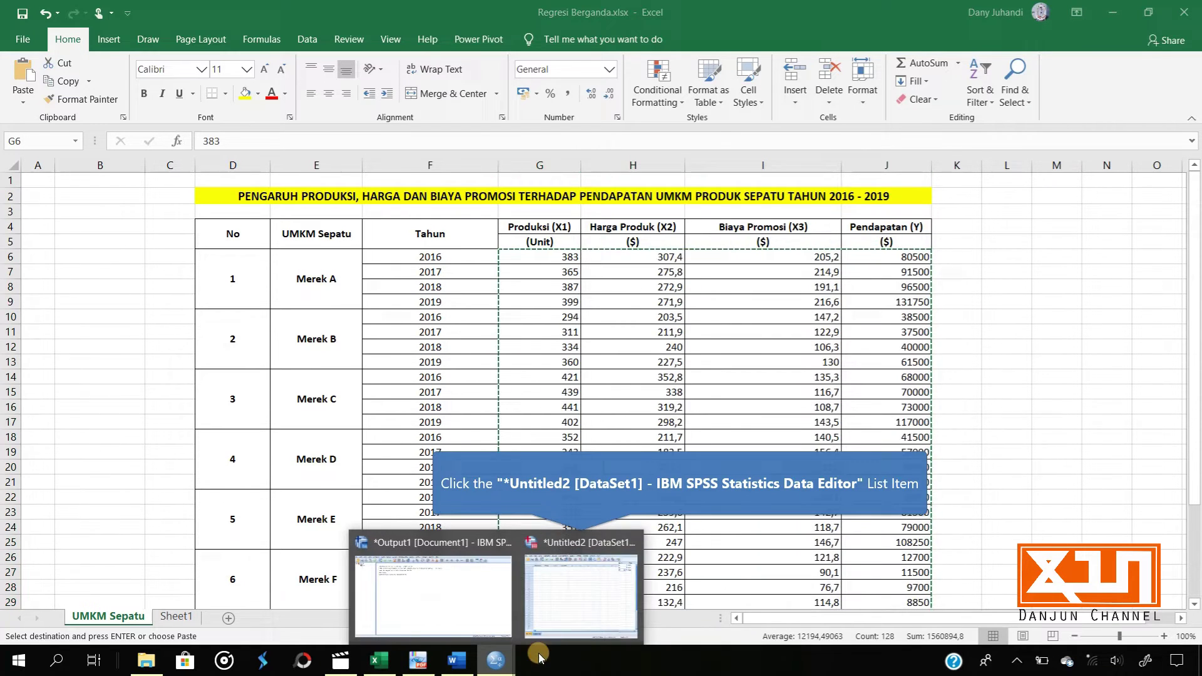
left_click(565, 608)
left_click(622, 126)
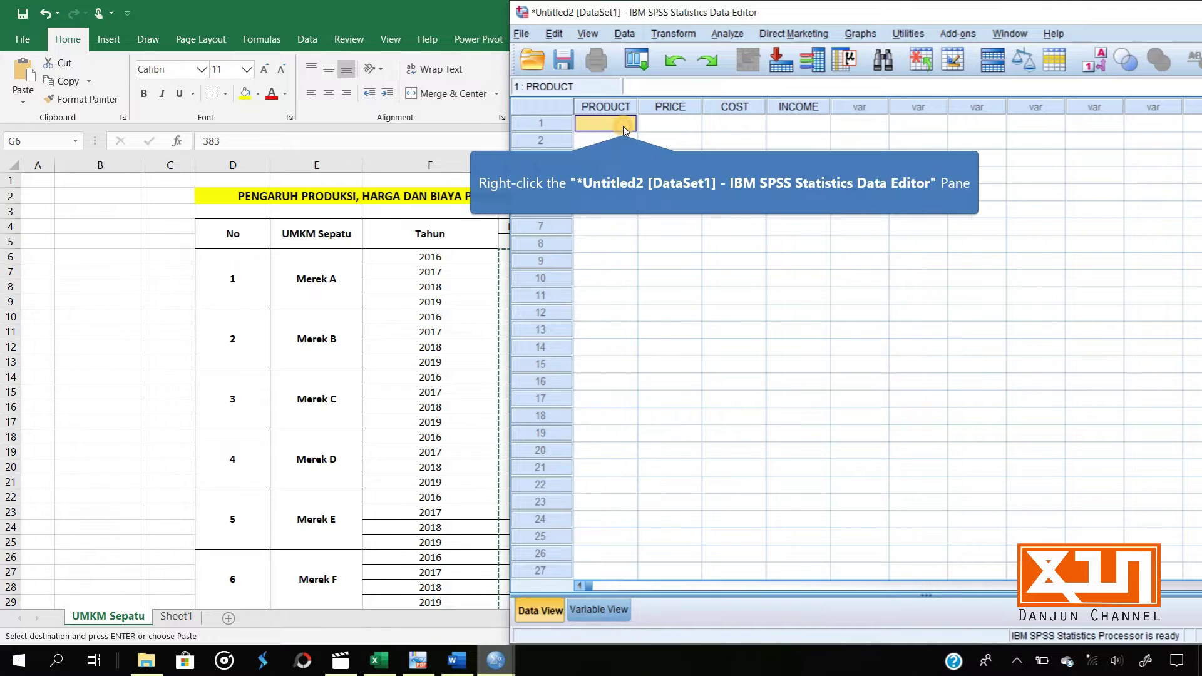
right_click(622, 126)
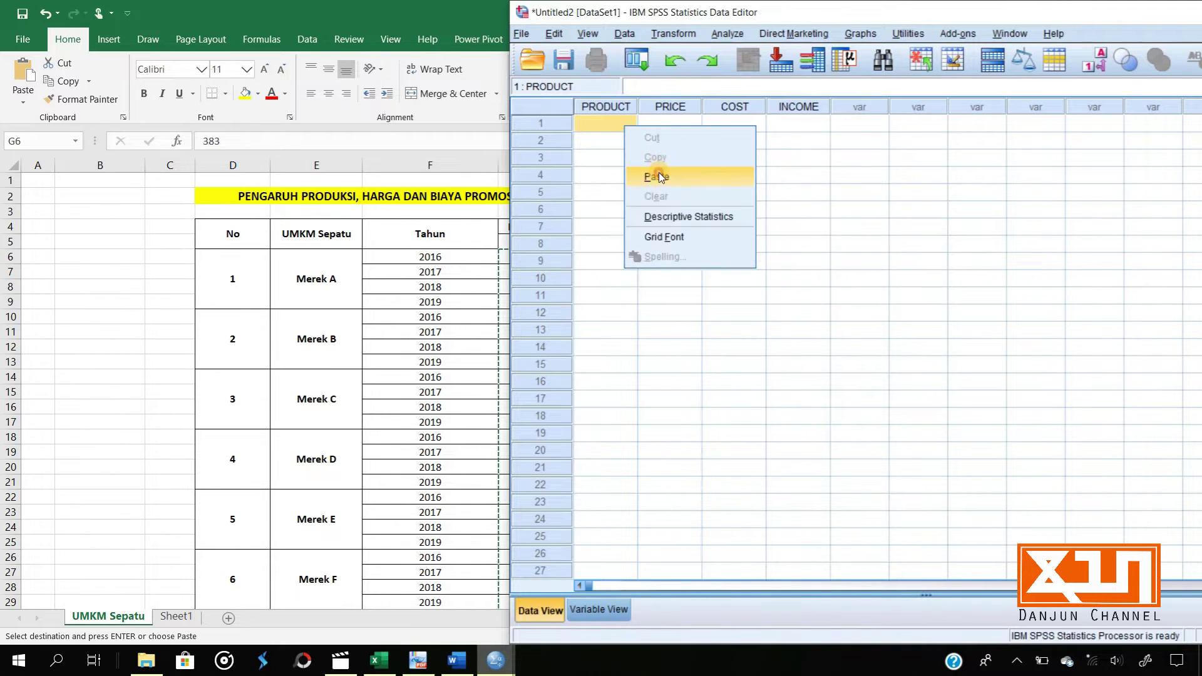
left_click(658, 172)
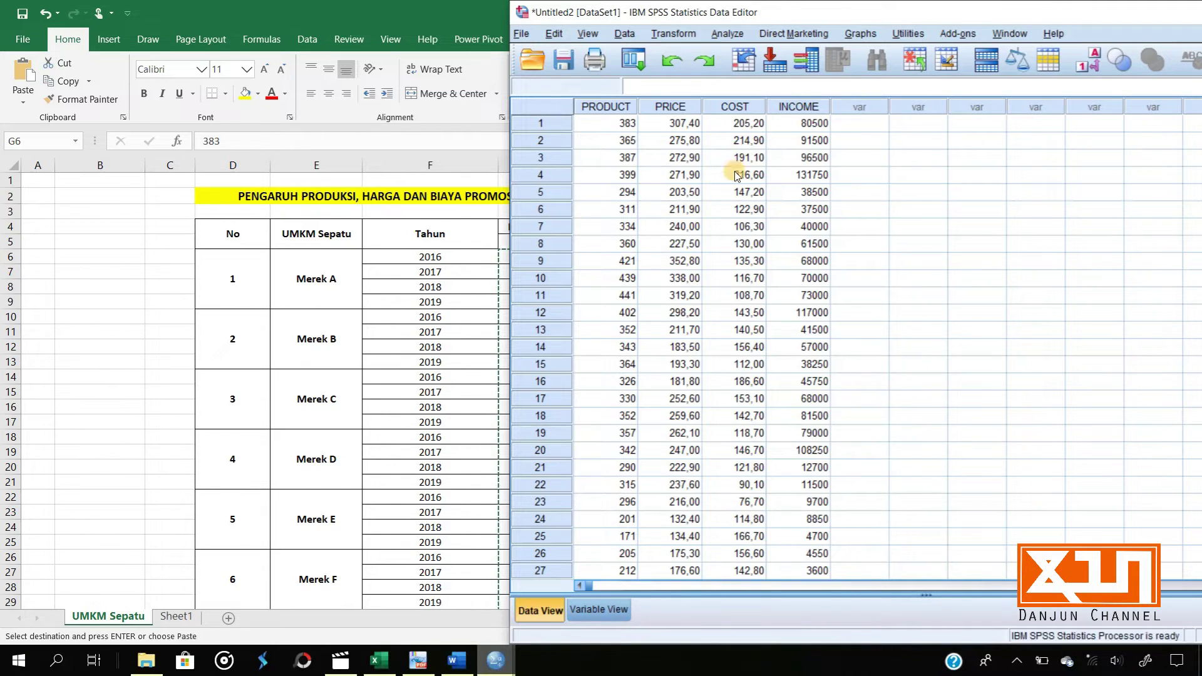
scroll(730, 199, "up", 2)
scroll(700, 151, "down", 1)
scroll(700, 151, "up", 1)
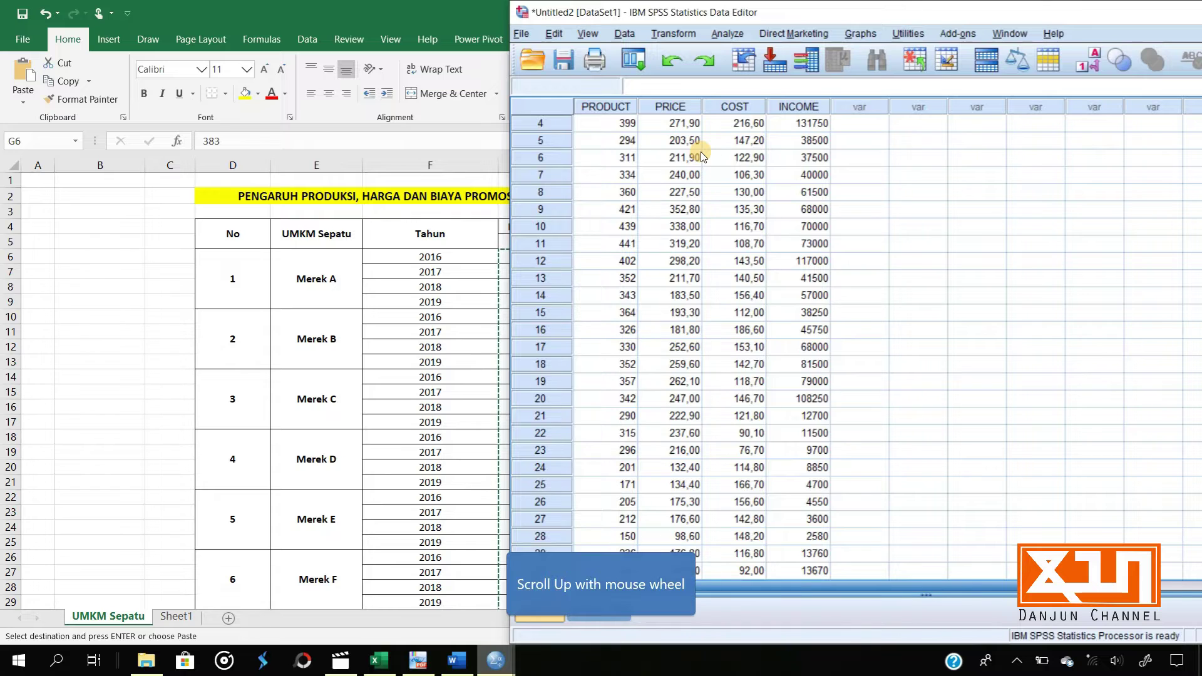
Open a Linear Regression analysis for the pasted data and assign INCOME as the dependent variable
scroll(692, 245, "down", 1)
scroll(696, 264, "up", 2)
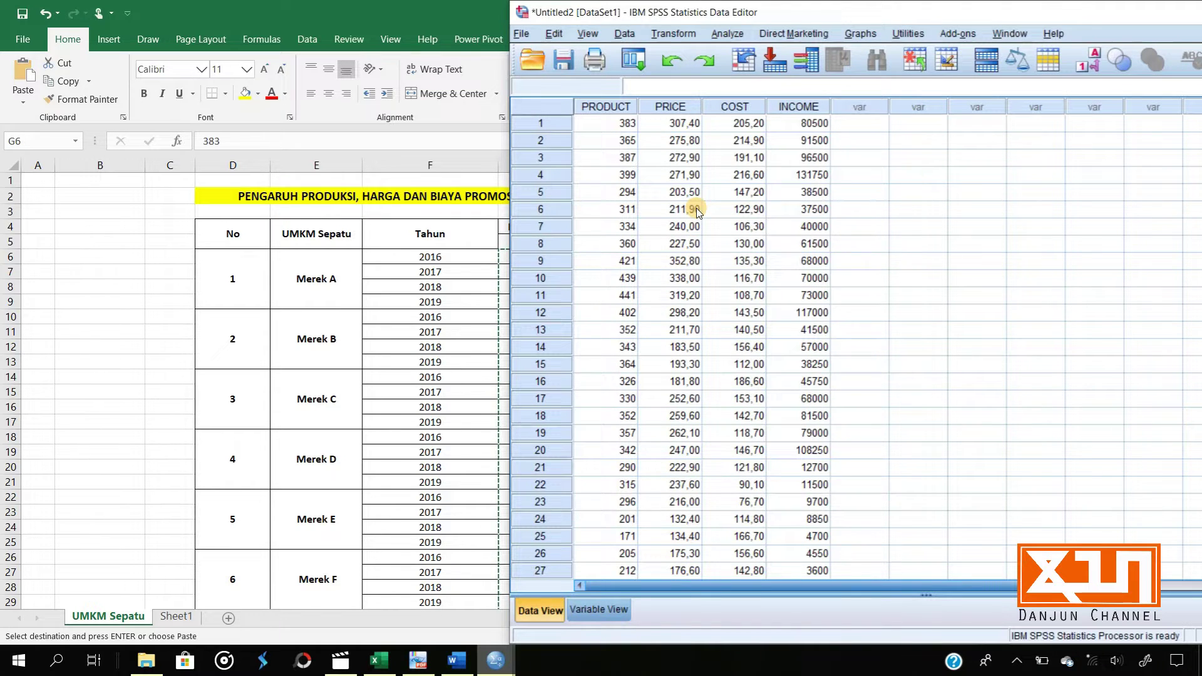
scroll(710, 209, "up", 1)
left_click(734, 35)
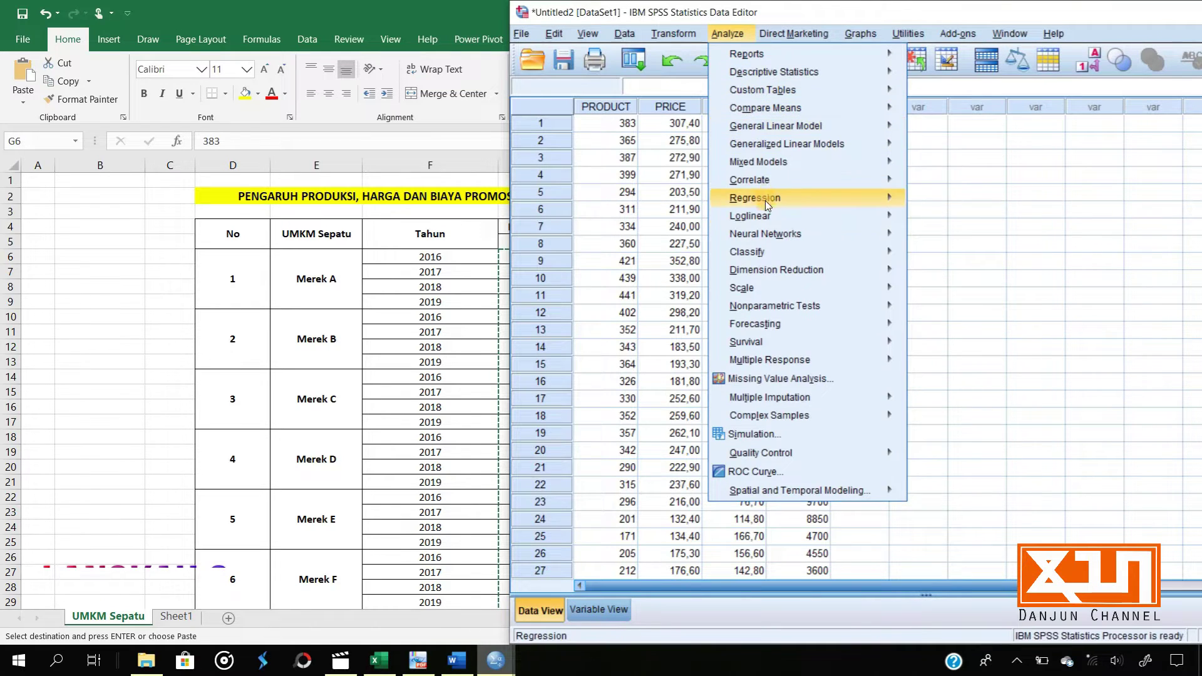
mouse_move(770, 201)
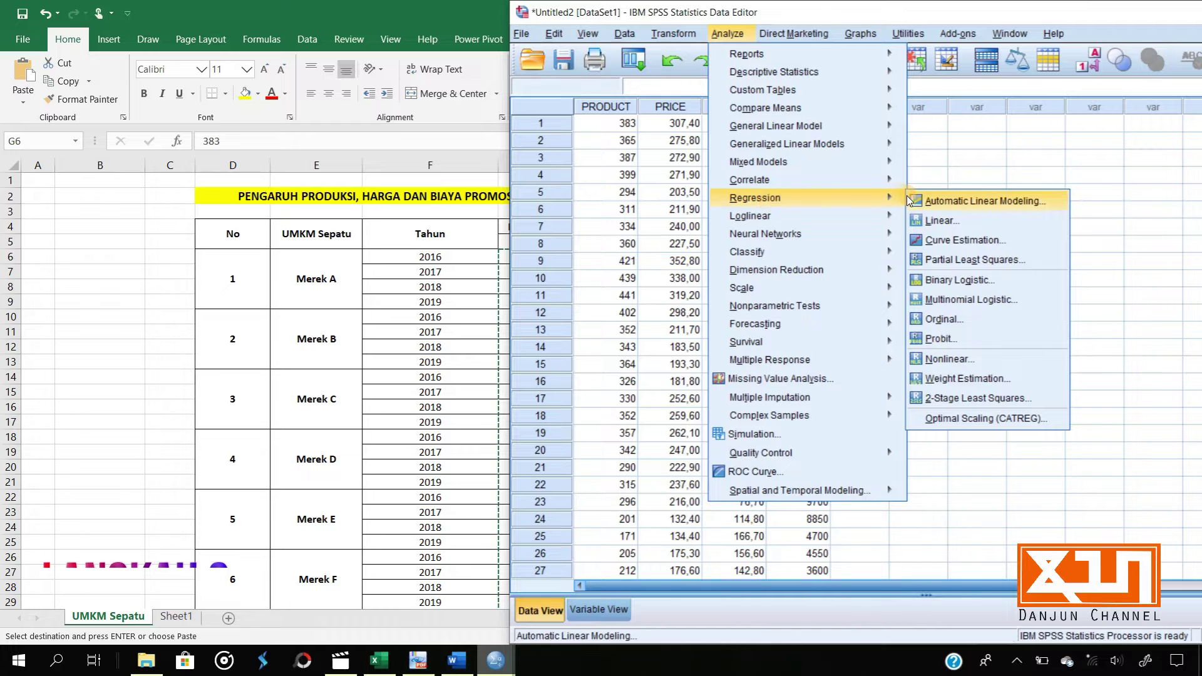
left_click(940, 220)
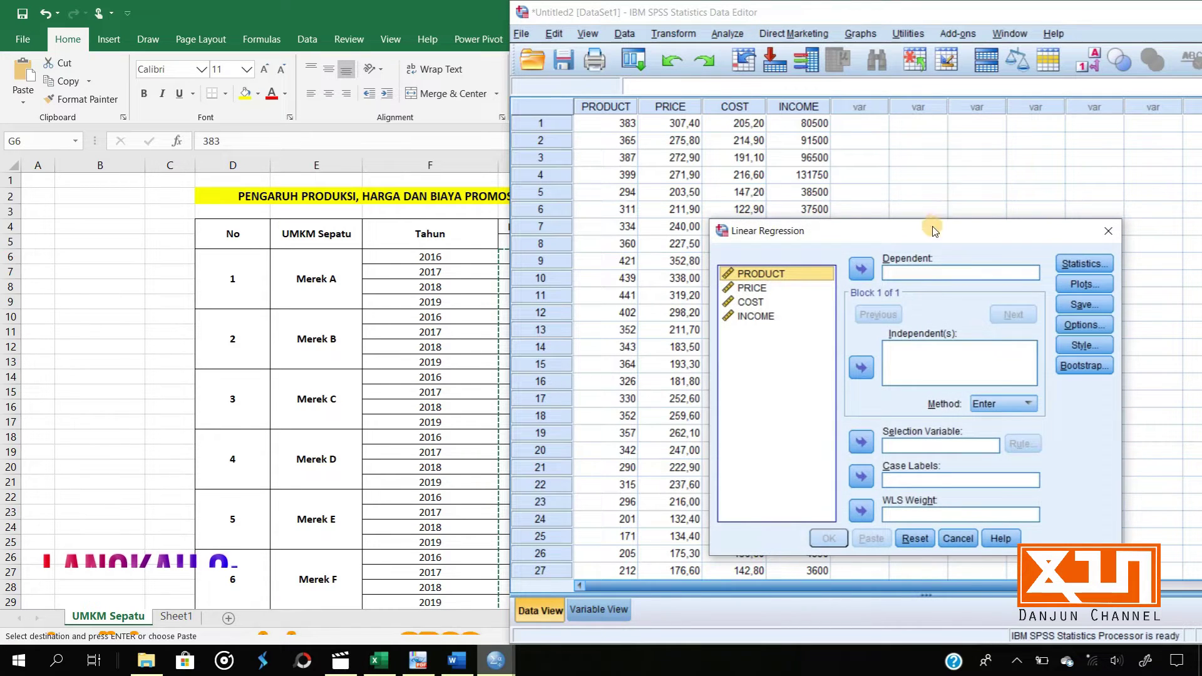
left_click(756, 316)
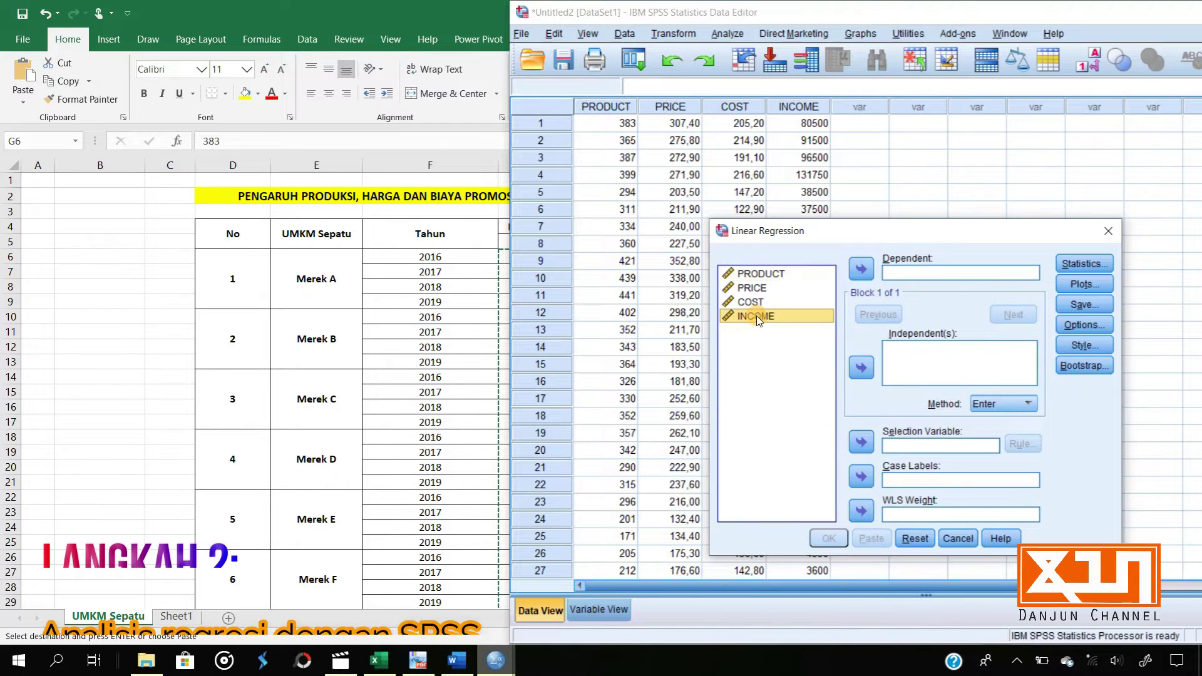
left_click(867, 274)
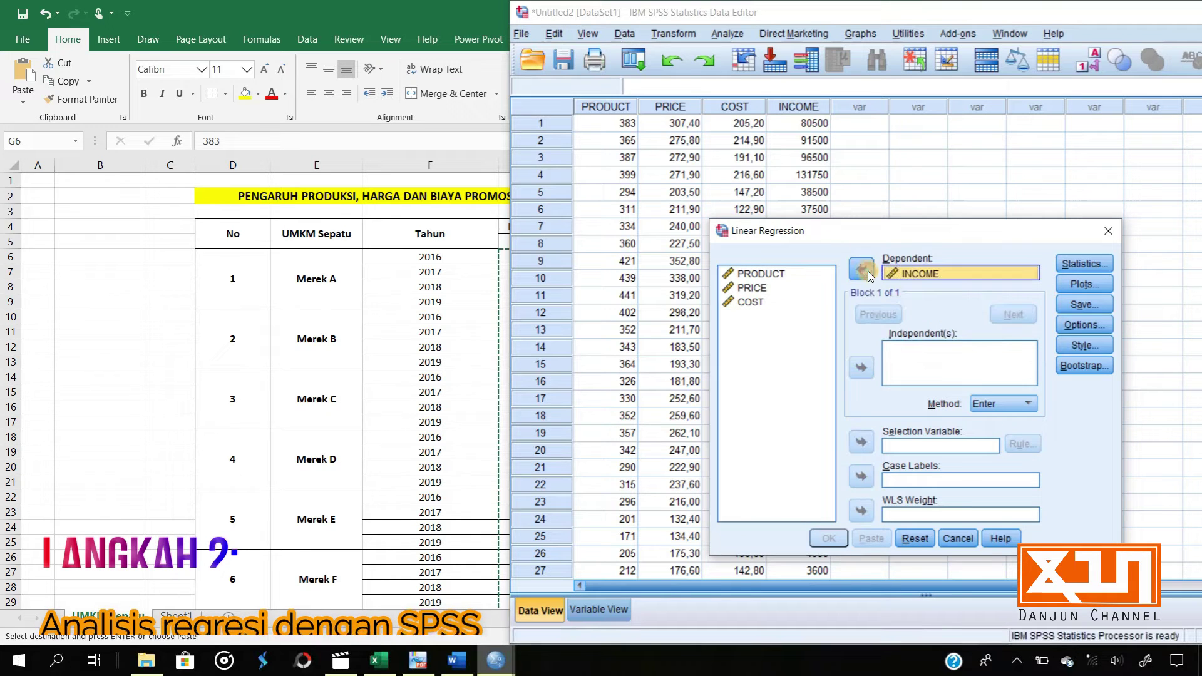
Assign PRODUCT, PRICE and COST together as the independent variables of the regression
left_click(775, 274)
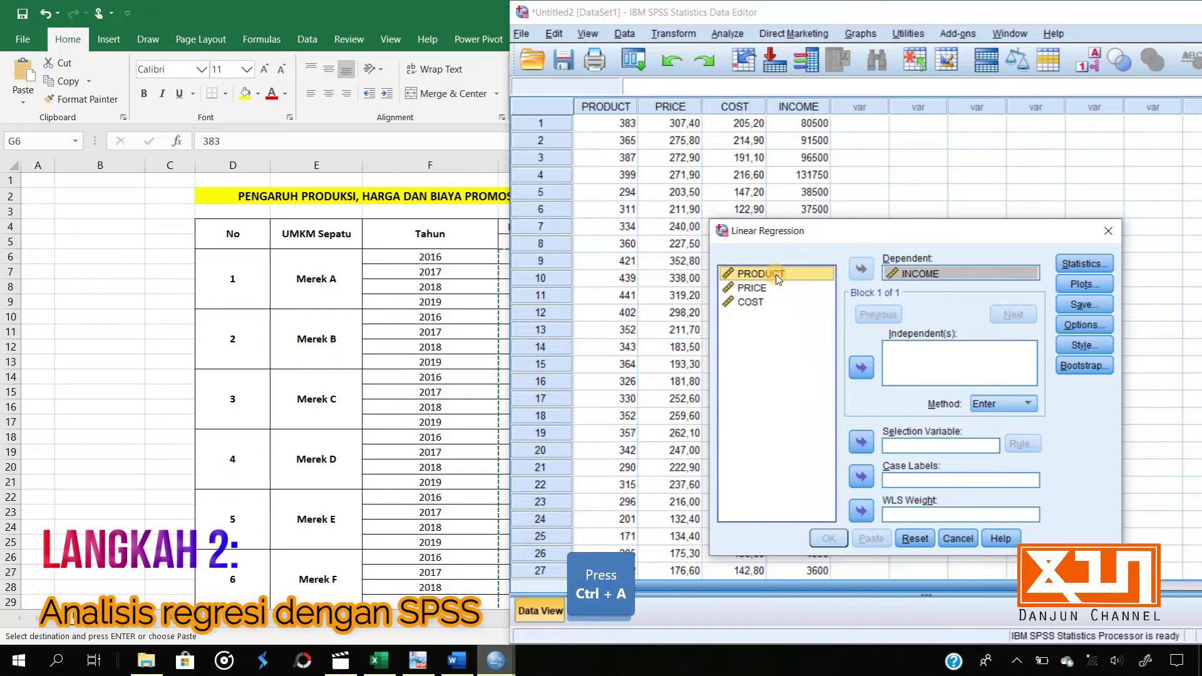
key("ctrl+a")
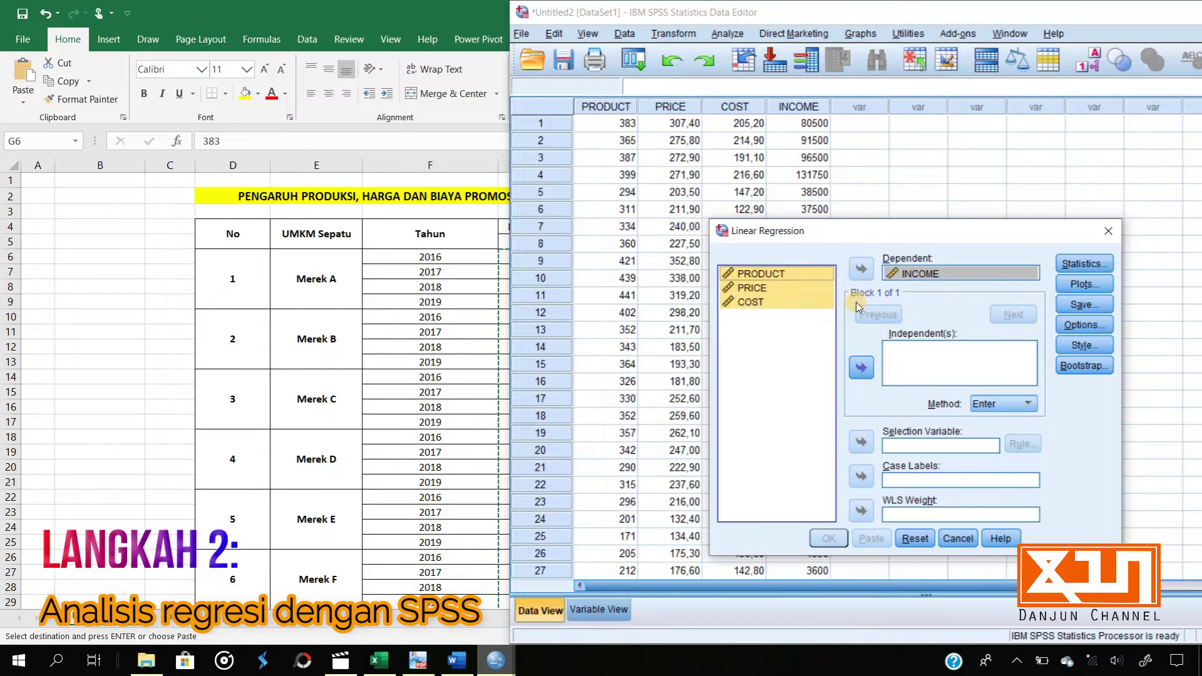
left_click(859, 368)
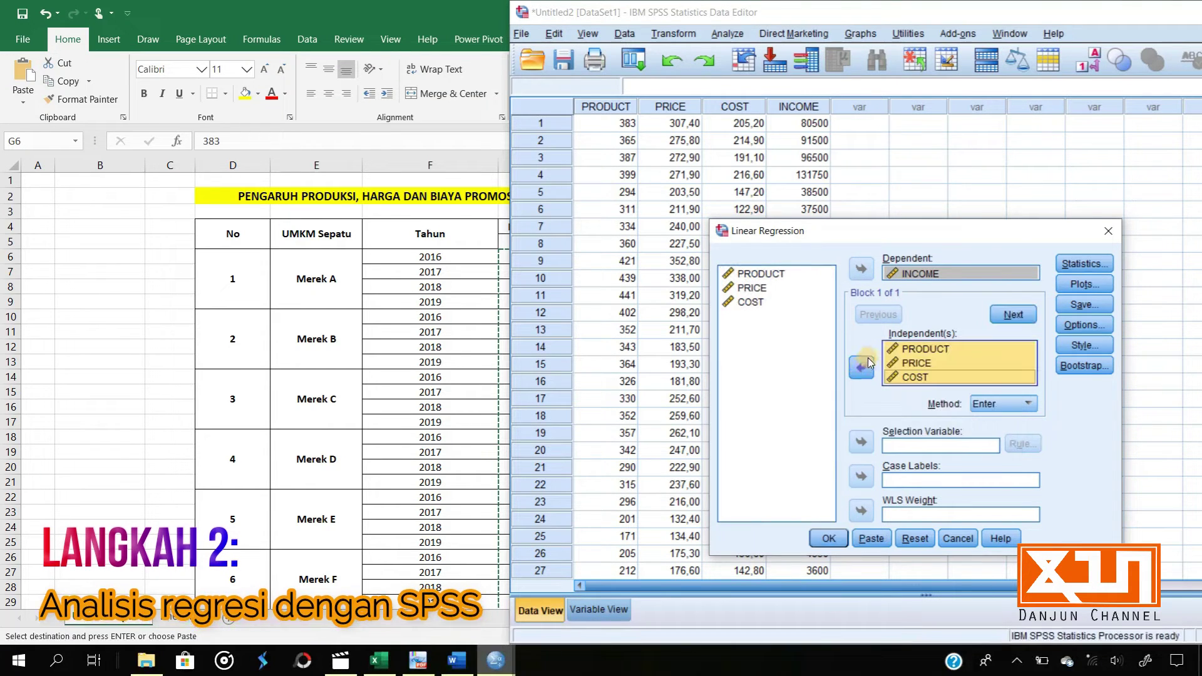
Add Descriptives, Collinearity diagnostics and Durbin-Watson to the regression statistics and apply them
left_click(1093, 267)
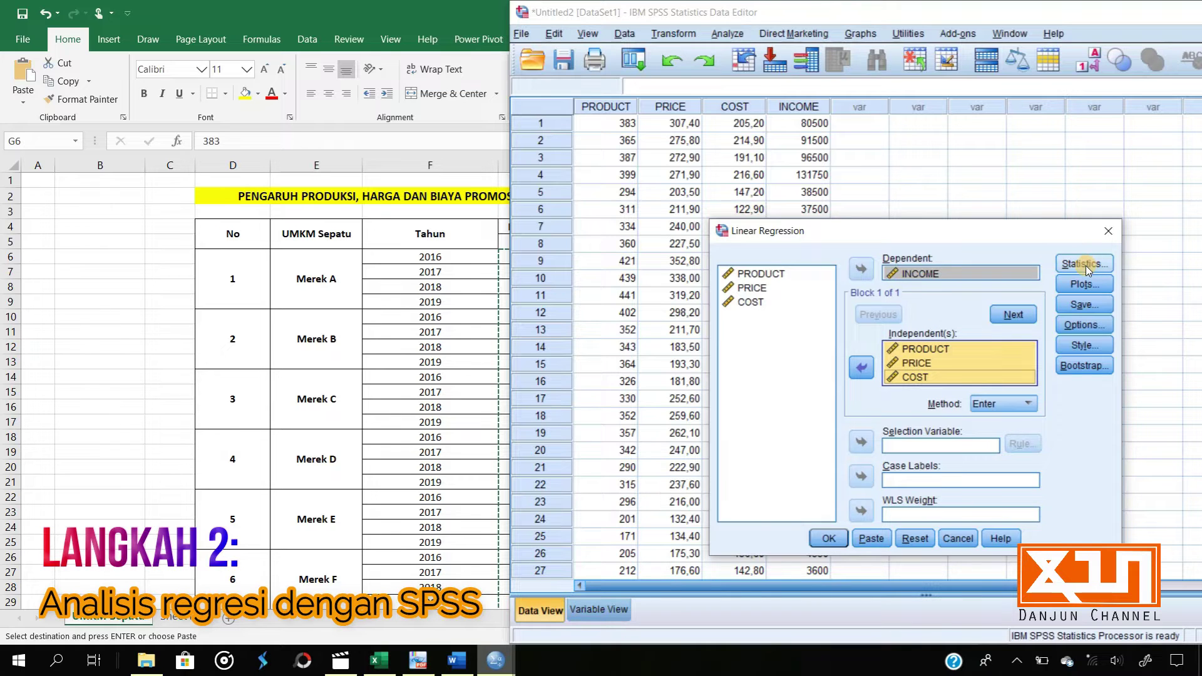
left_click(1087, 267)
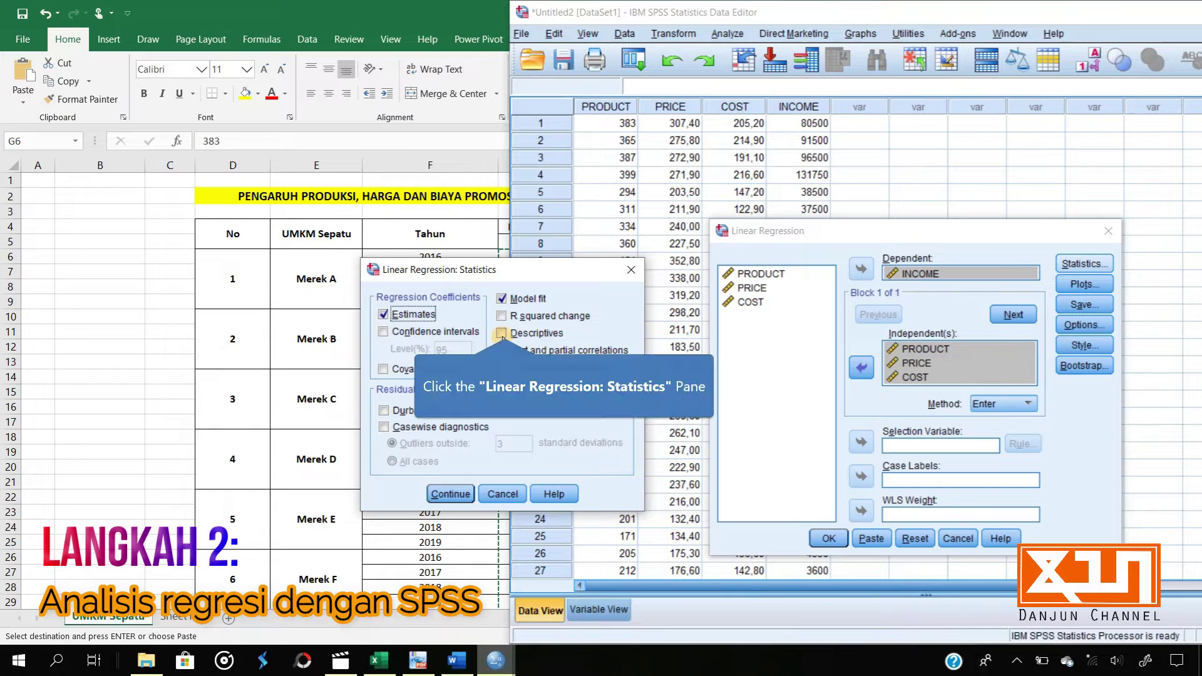
left_click(504, 333)
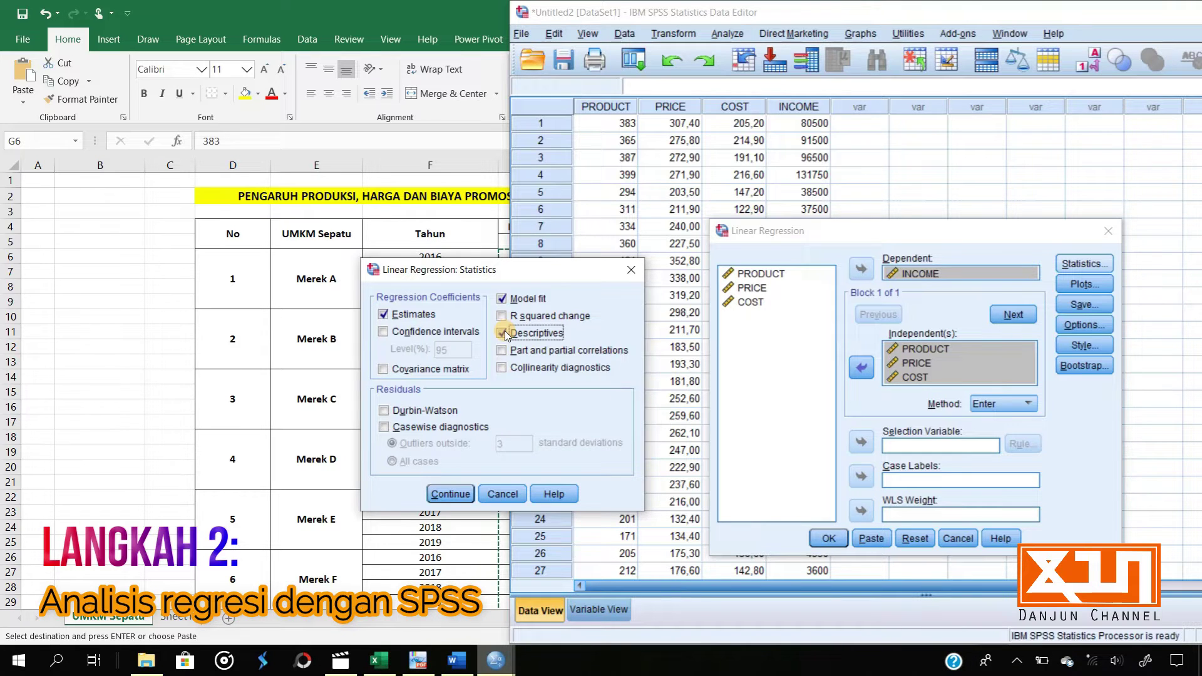
left_click(503, 368)
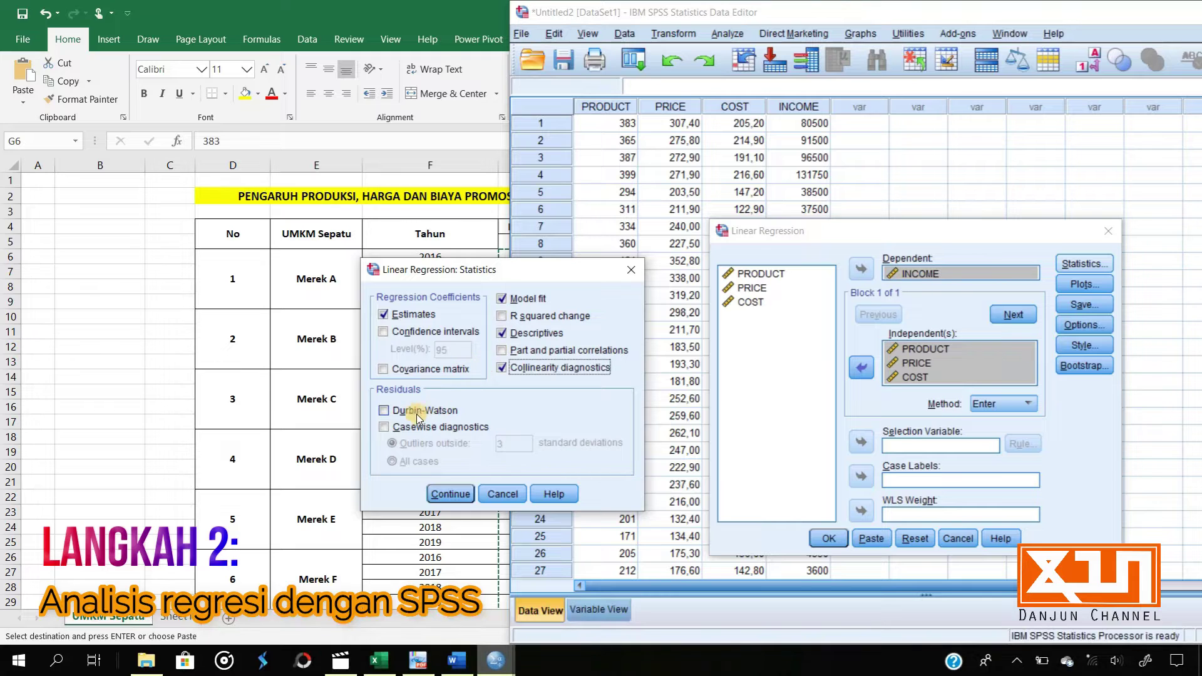
left_click(384, 411)
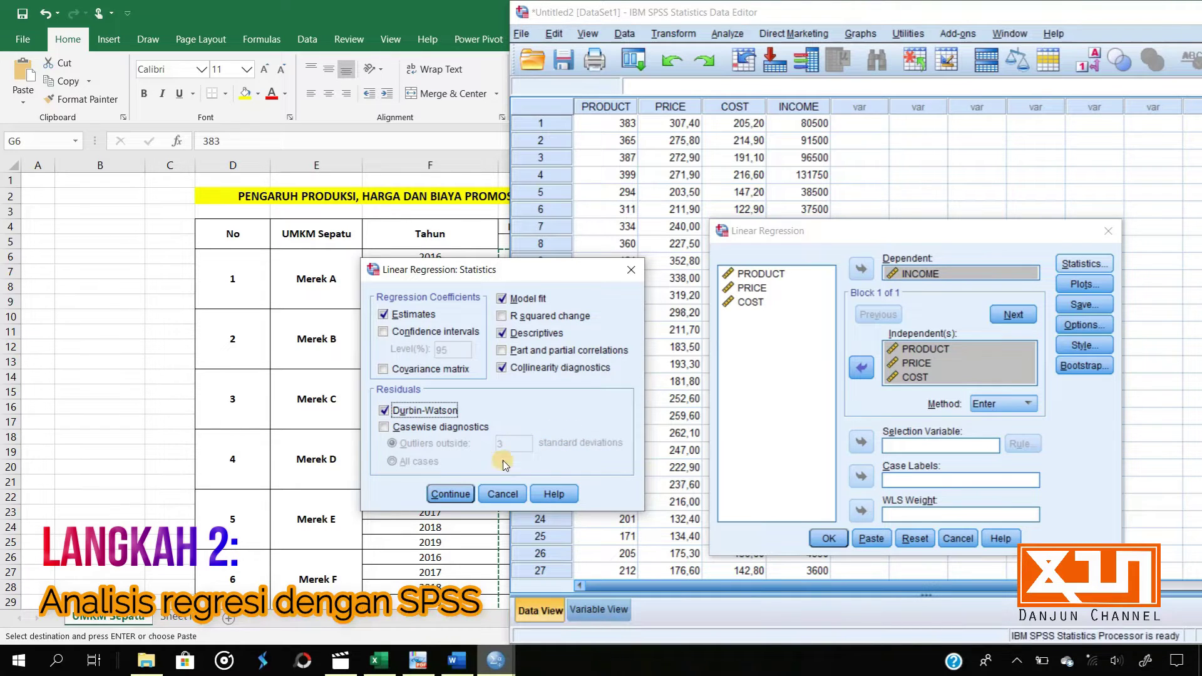
left_click(467, 493)
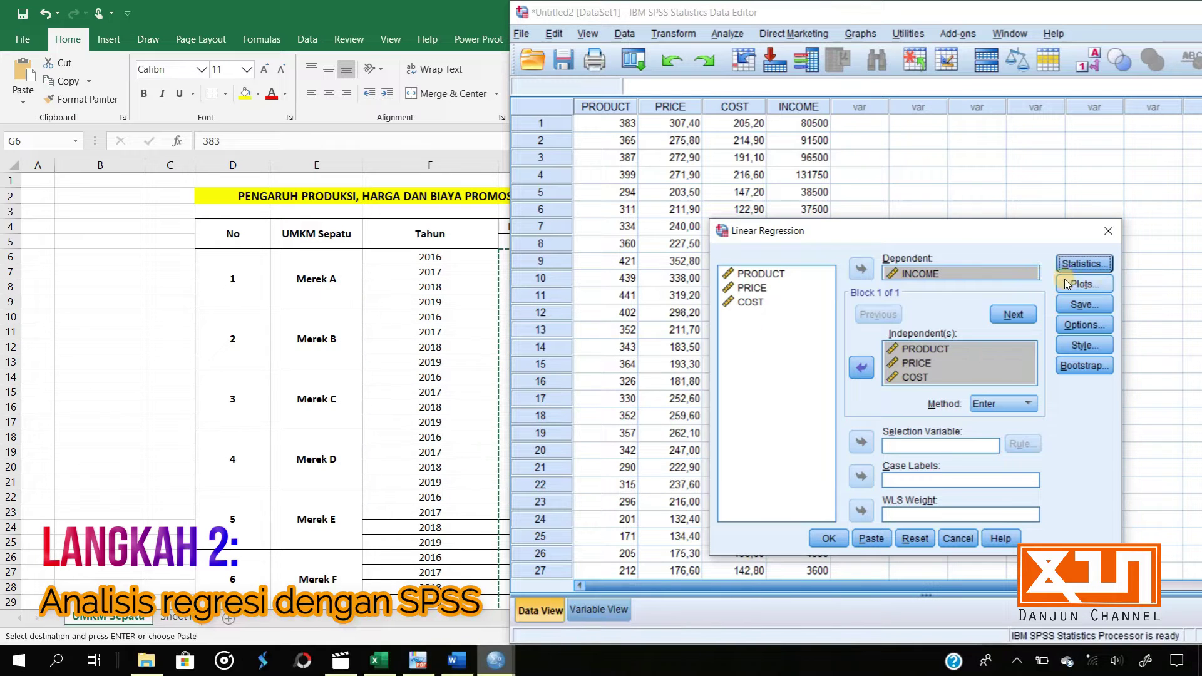
Request the Histogram and Normal probability plot of the standardized residuals in the regression plot settings
left_click(1099, 286)
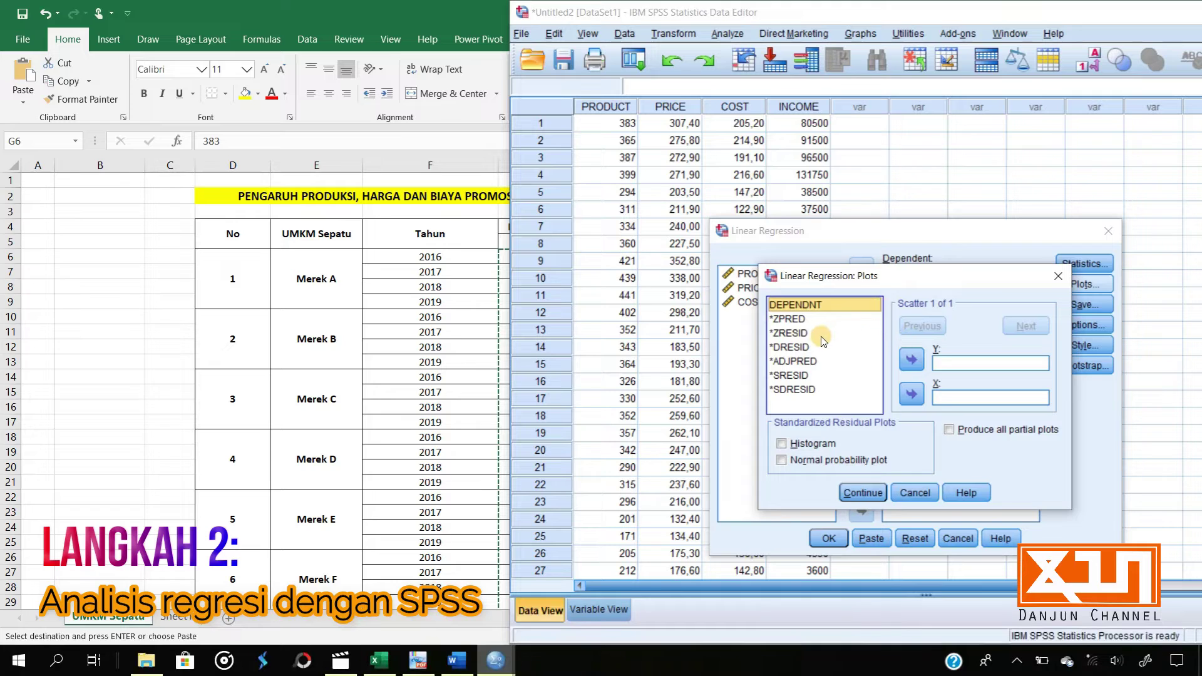
left_click(814, 334)
left_click(790, 462)
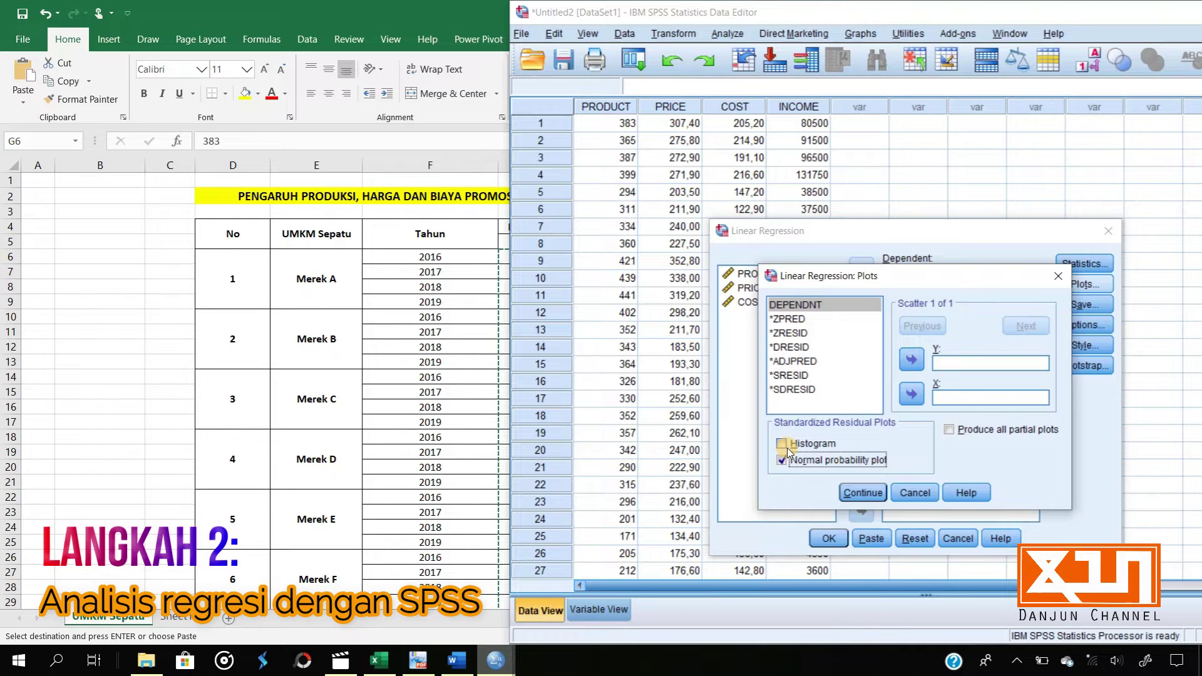
left_click(782, 444)
Define a residual scatterplot with *SRESID on the Y axis and *ZPRED on the X axis, and apply the plot settings
left_click(807, 374)
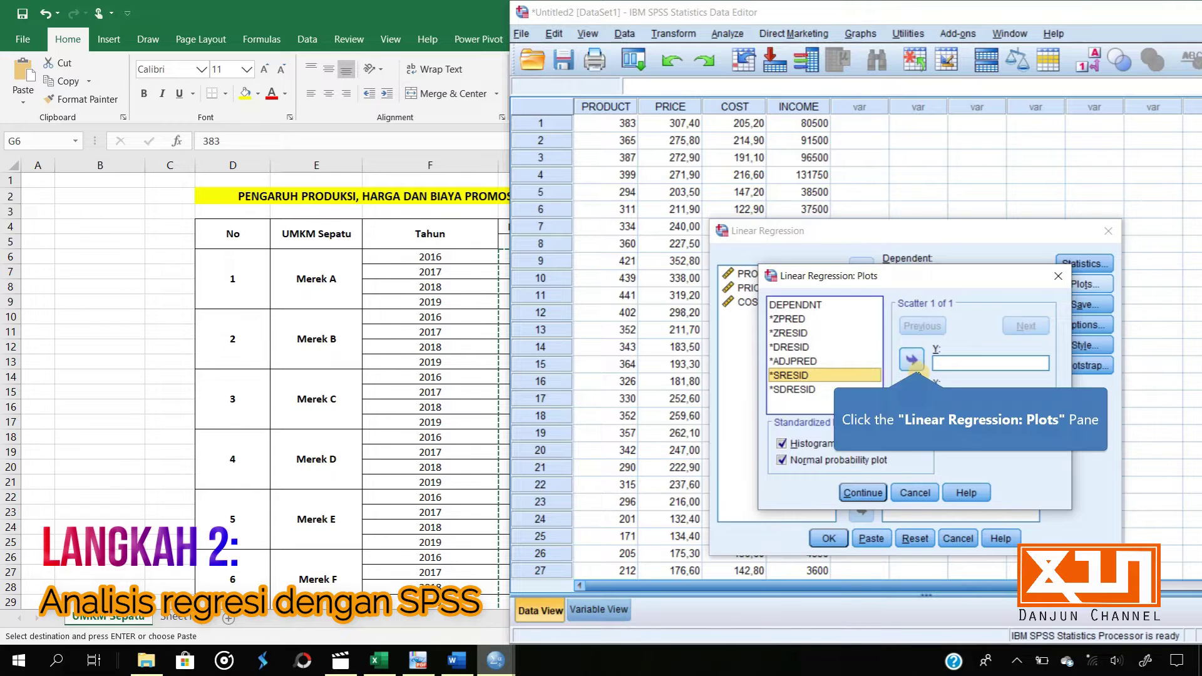
left_click(913, 362)
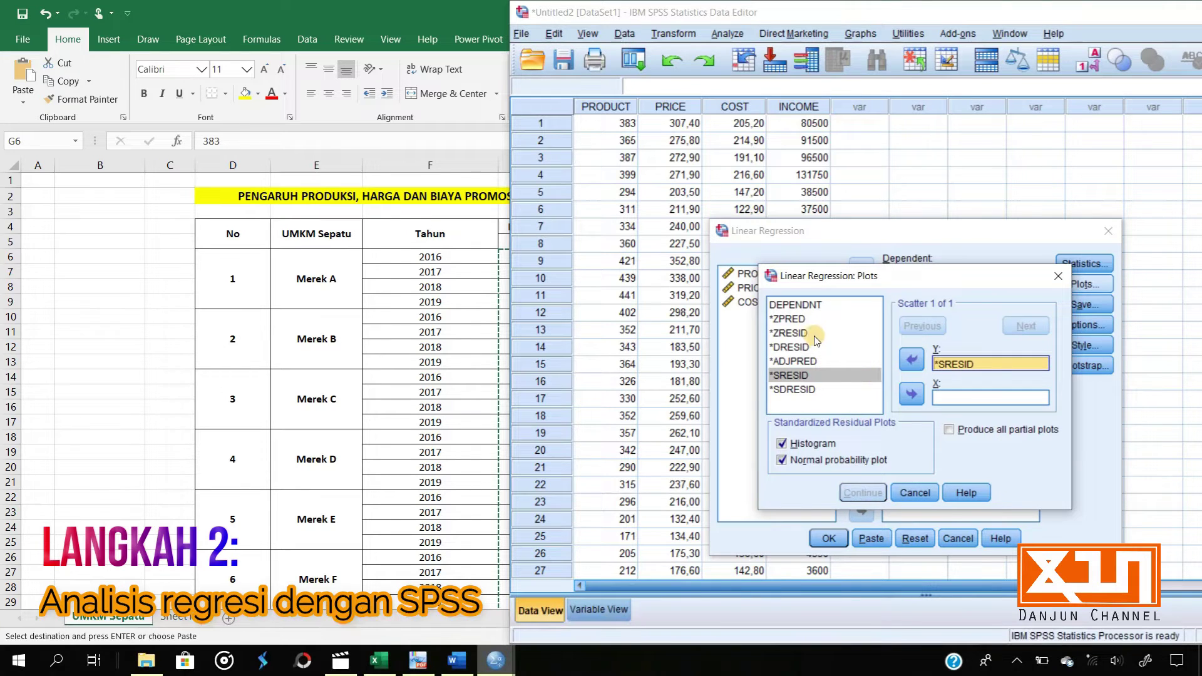
left_click(803, 319)
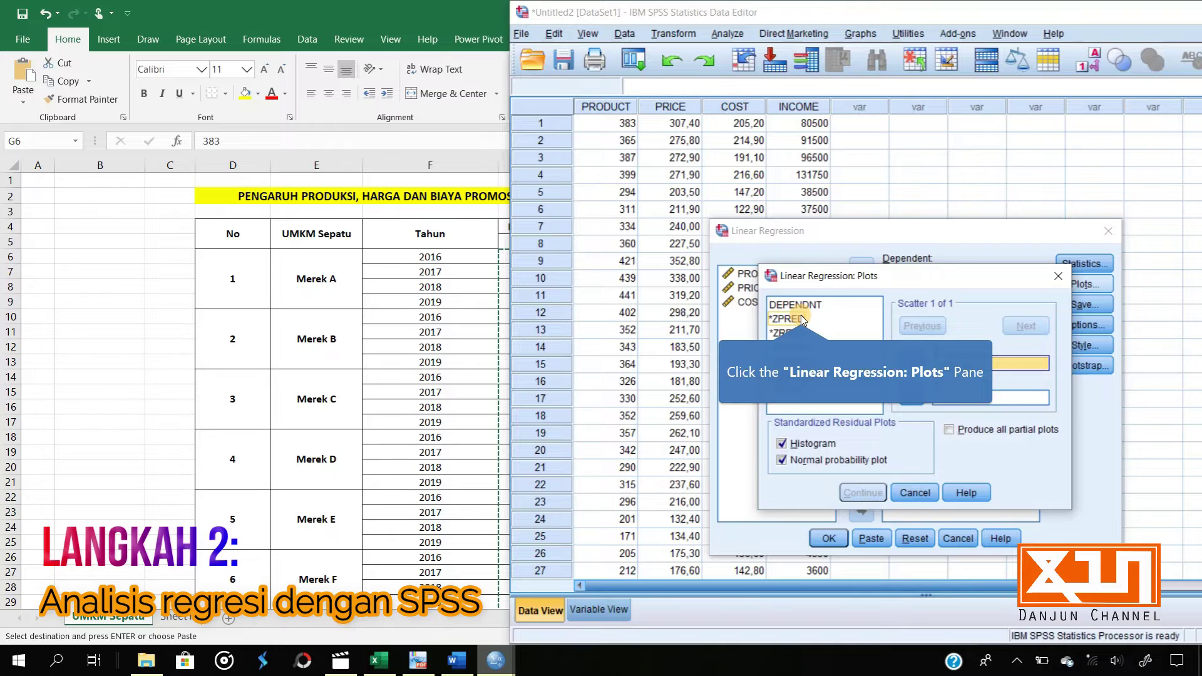
left_click(911, 394)
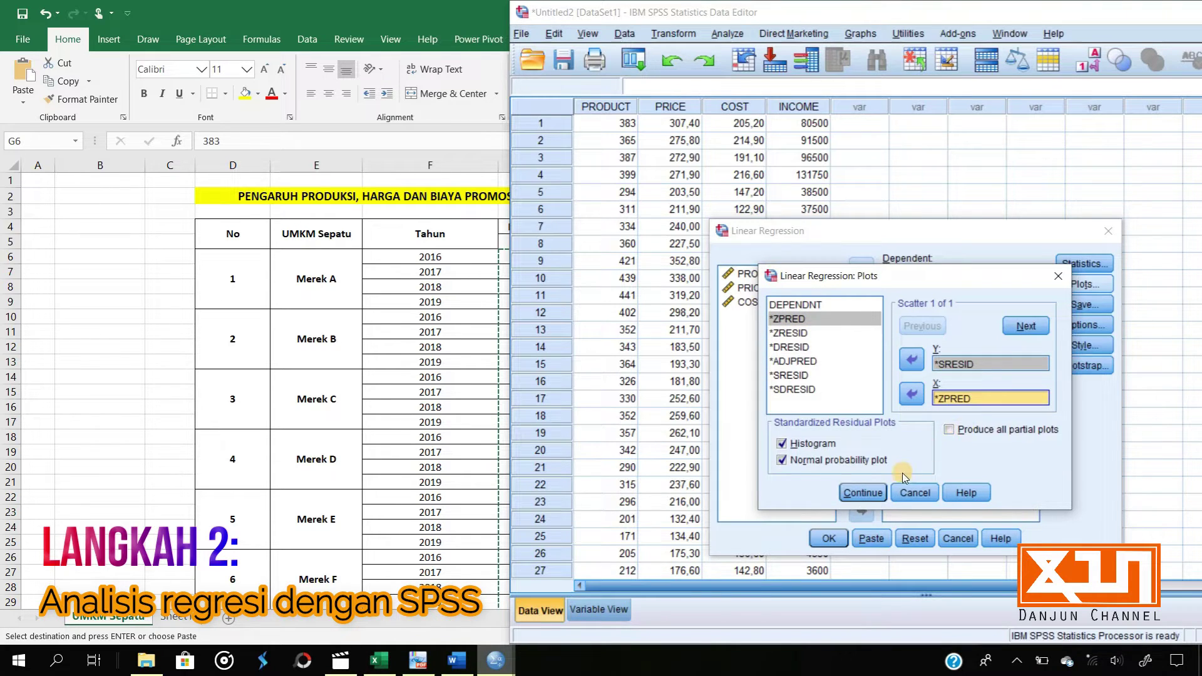
left_click(874, 494)
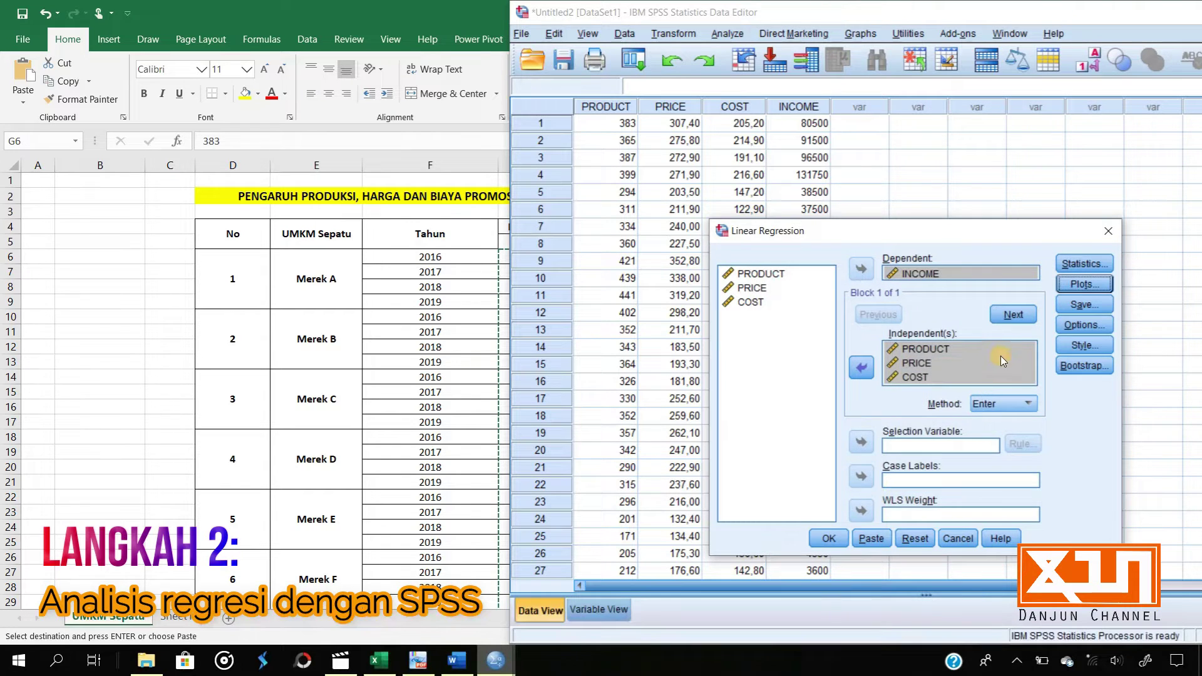
Accept the regression options with F-probability entry .05 and removal .10 and the constant included, and run the regression
left_click(1088, 326)
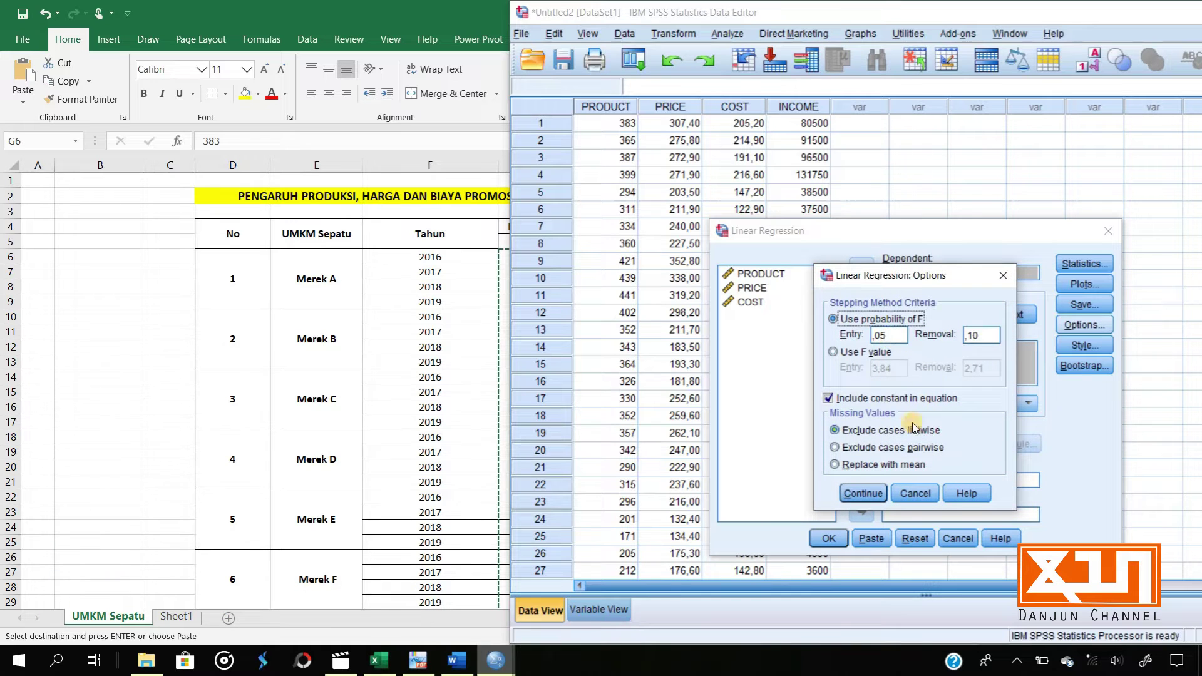
left_click(875, 492)
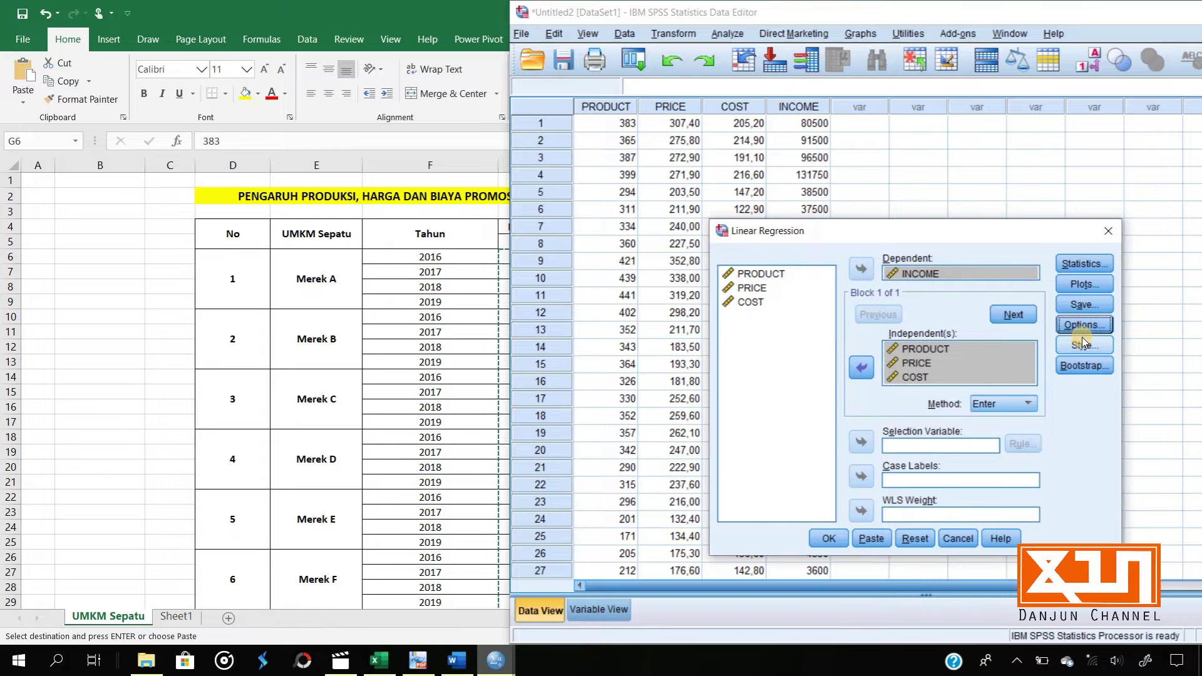
left_click(840, 538)
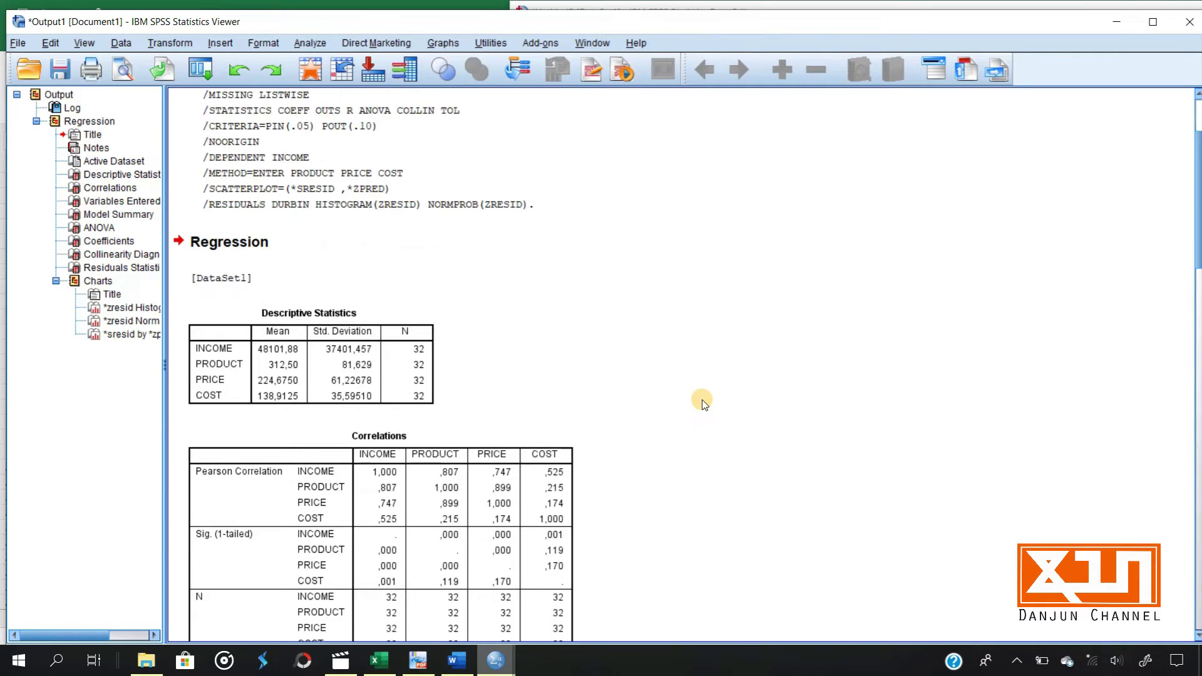
Review the regression output from the descriptive statistics and coefficient tables through the residual charts, and return to the upper tables
scroll(703, 402, "down", 2)
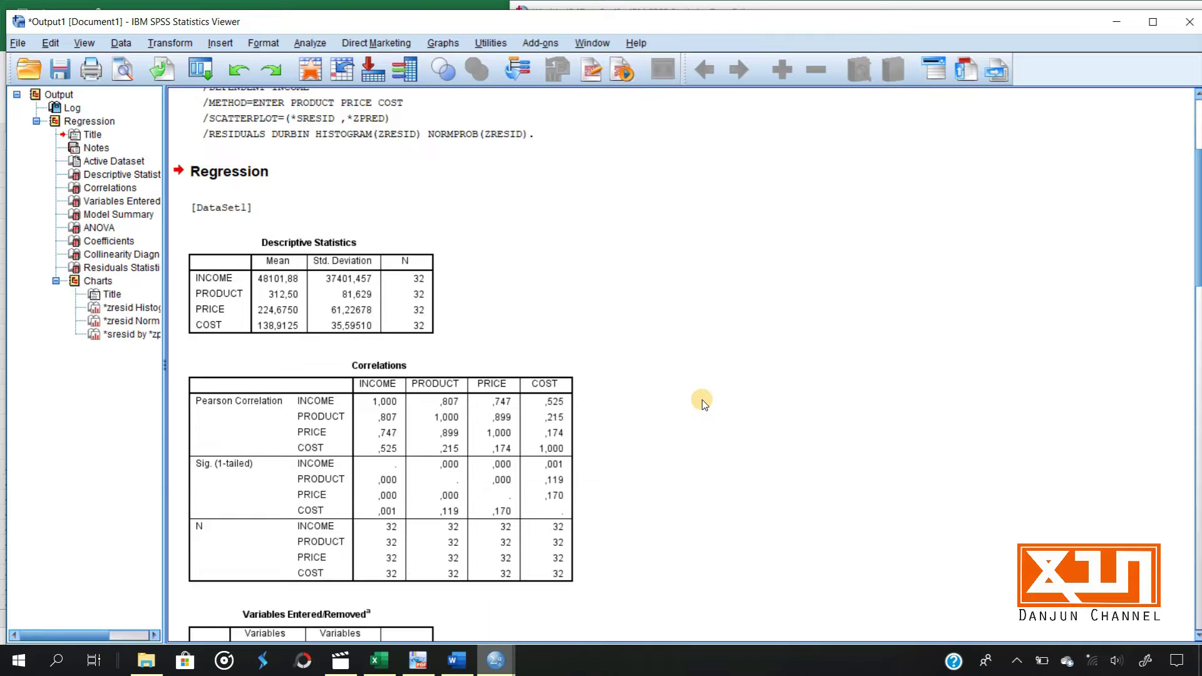
scroll(703, 402, "down", 13)
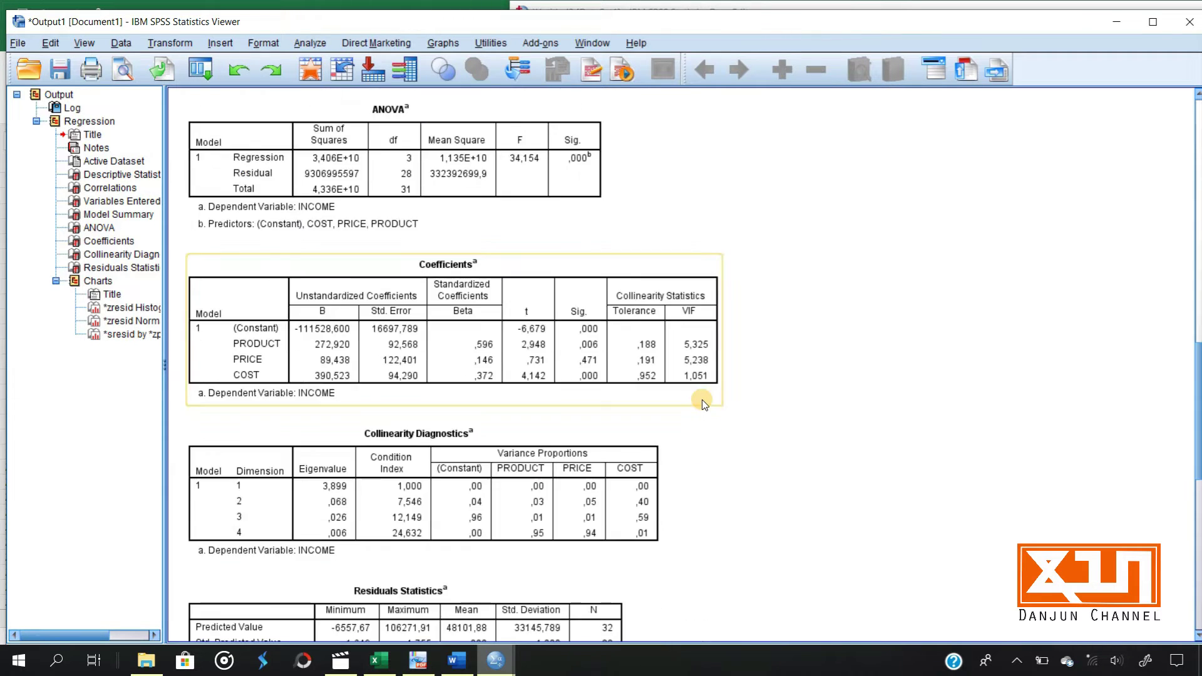
scroll(701, 399, "down", 5)
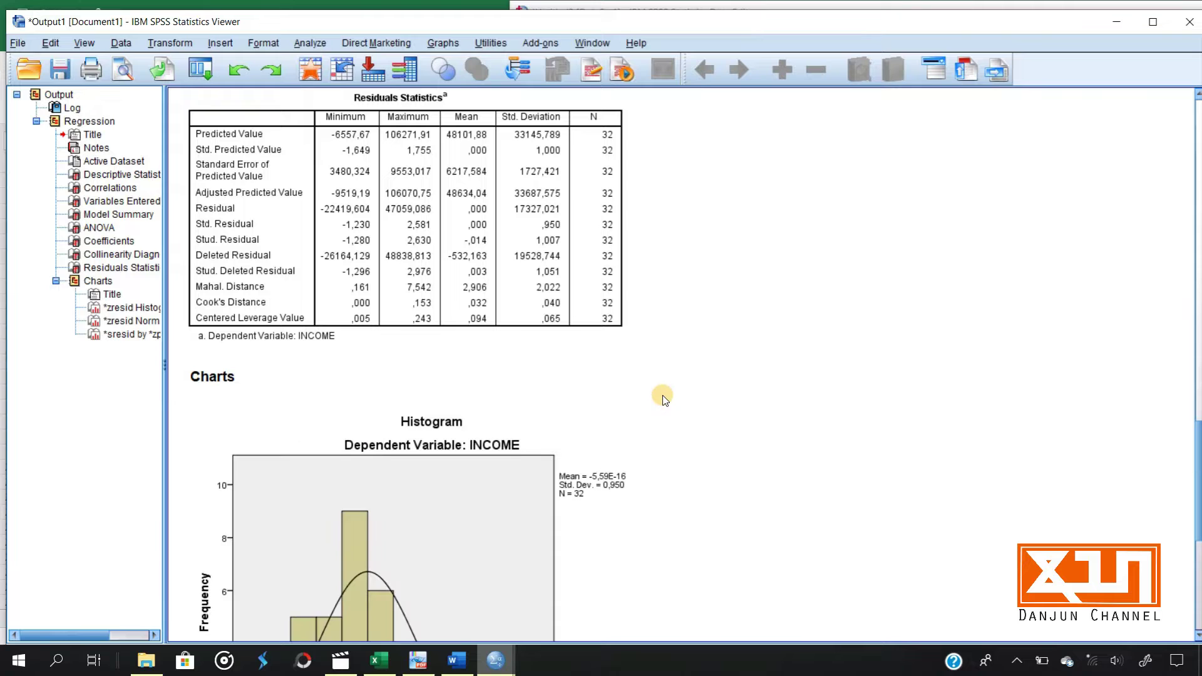
scroll(630, 403, "down", 7)
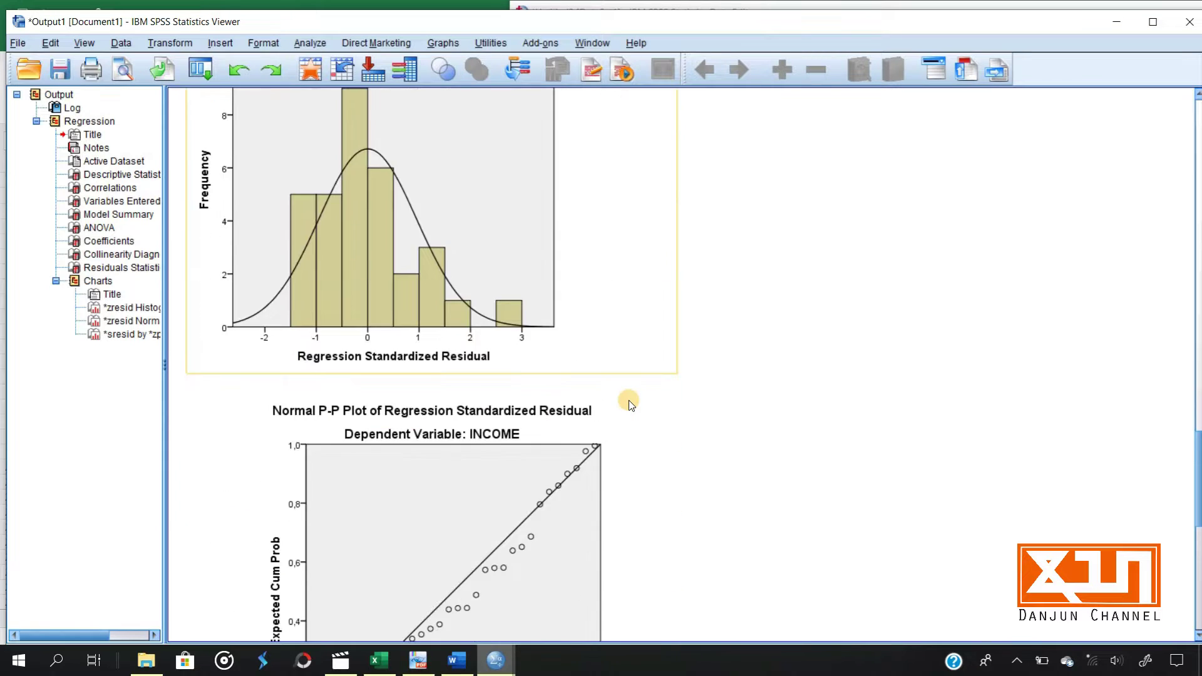
scroll(630, 404, "down", 6)
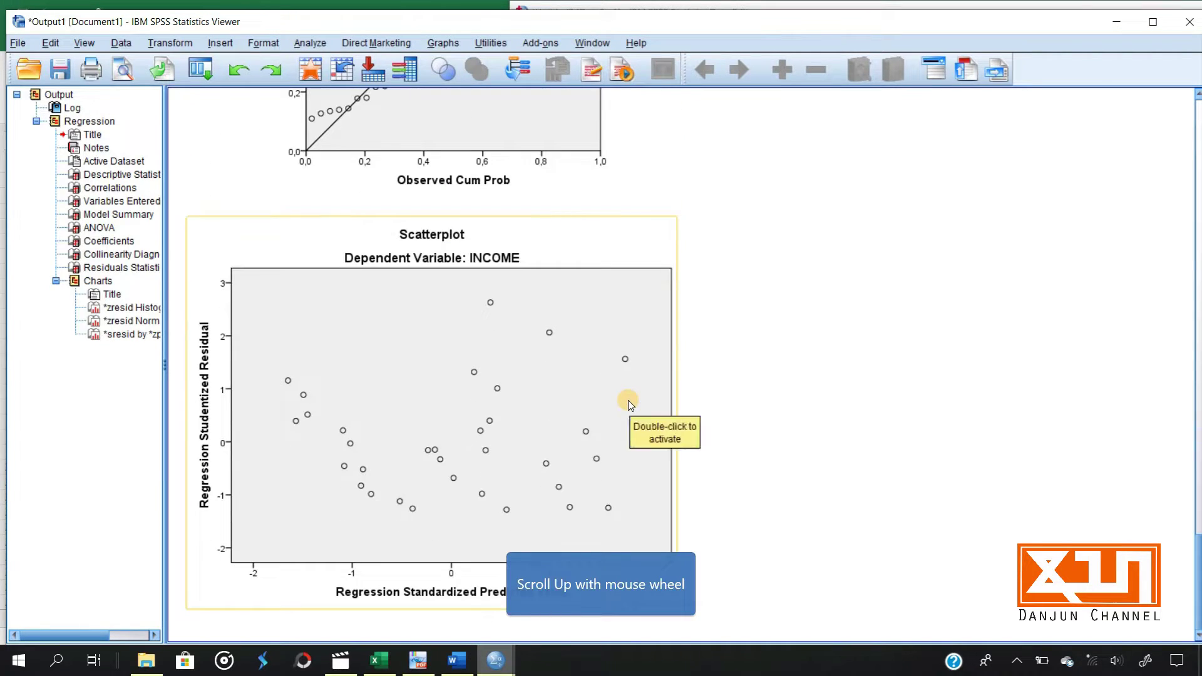
scroll(629, 400, "up", 5)
scroll(738, 389, "up", 20)
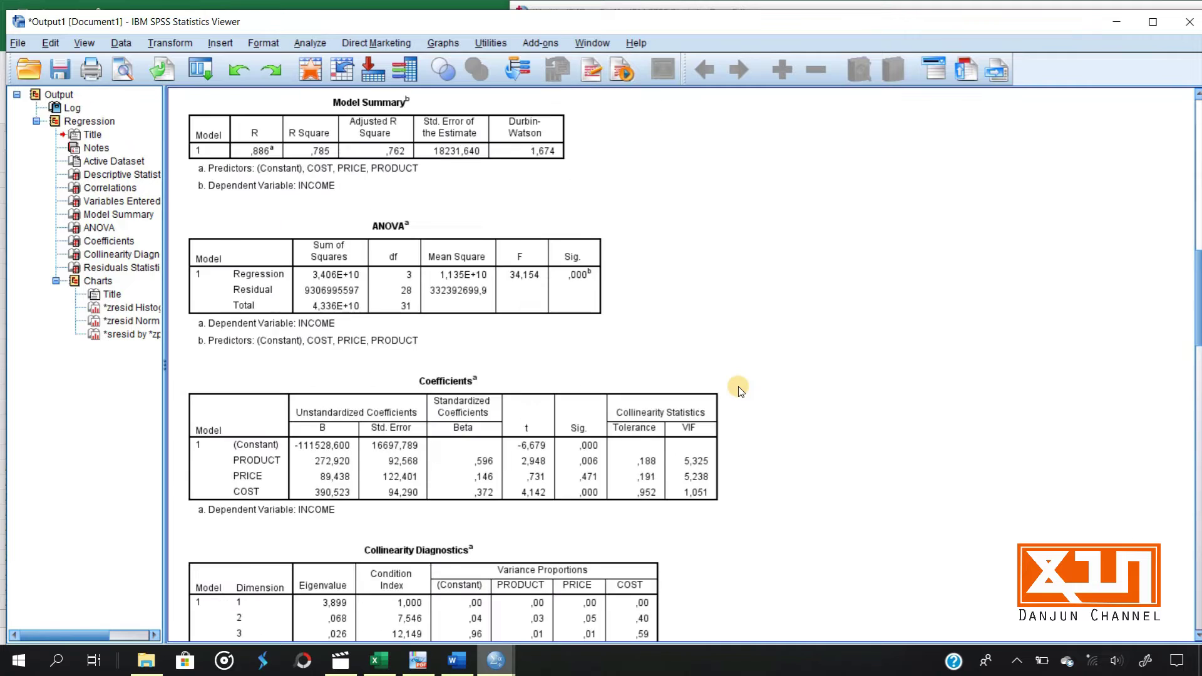
scroll(738, 388, "up", 8)
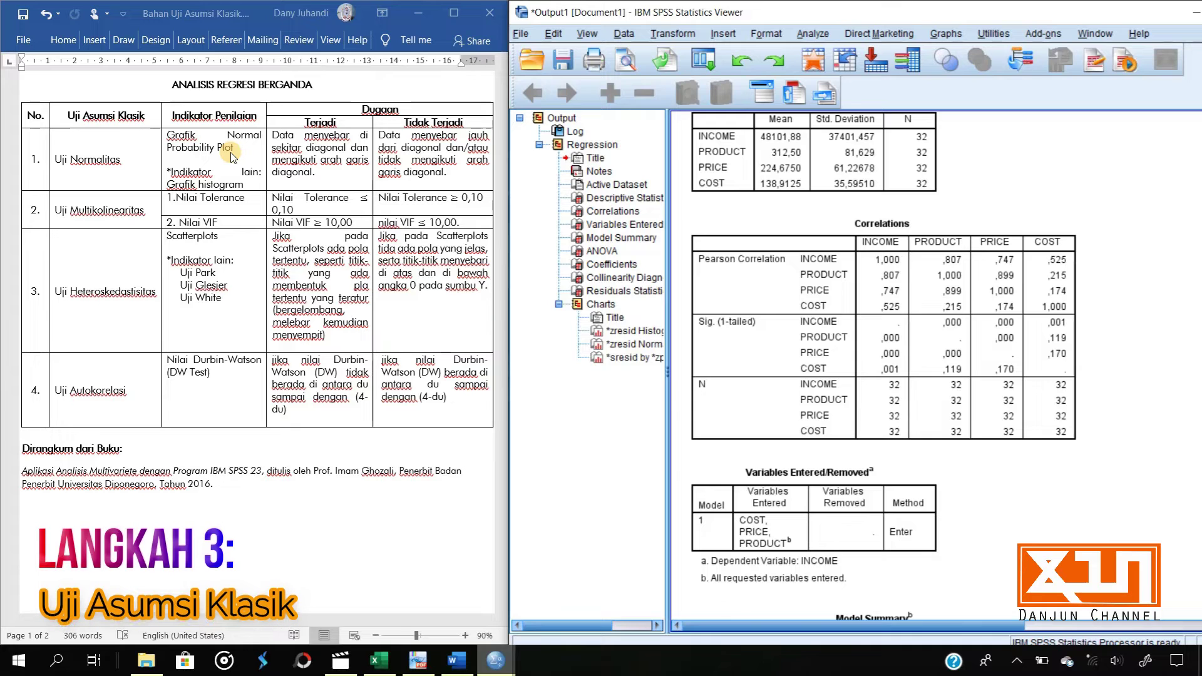
Examine the Normal P-P Plot of Regression Standardized Residual in the output for the normality test
scroll(842, 244, "down", 15)
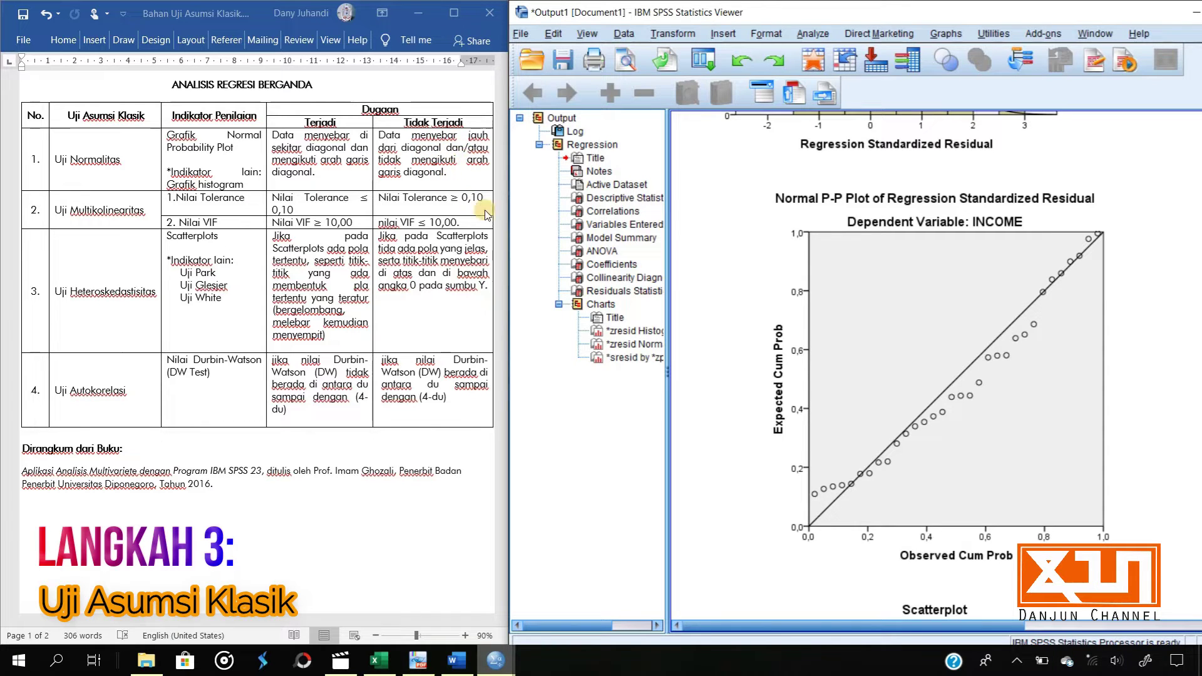
left_click(855, 301)
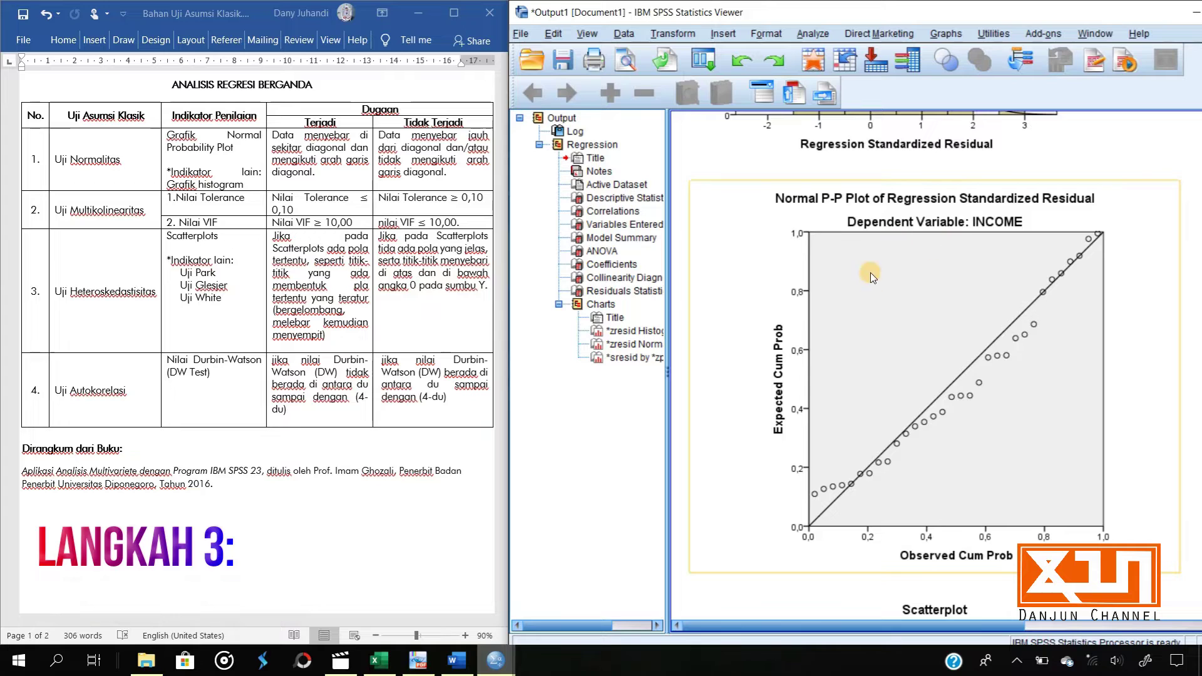